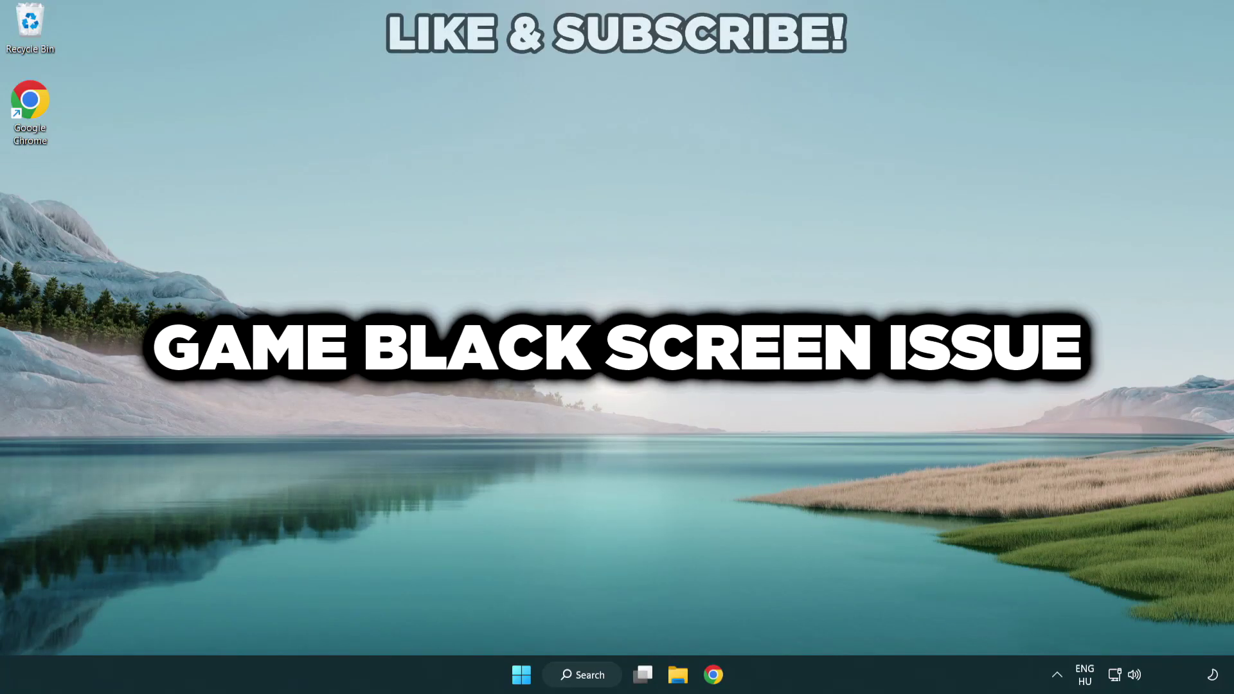
Step: Search Windows for 'device manager' so Device Manager shows as the best match
{"action": "left_click", "coordinate": [585, 675]}
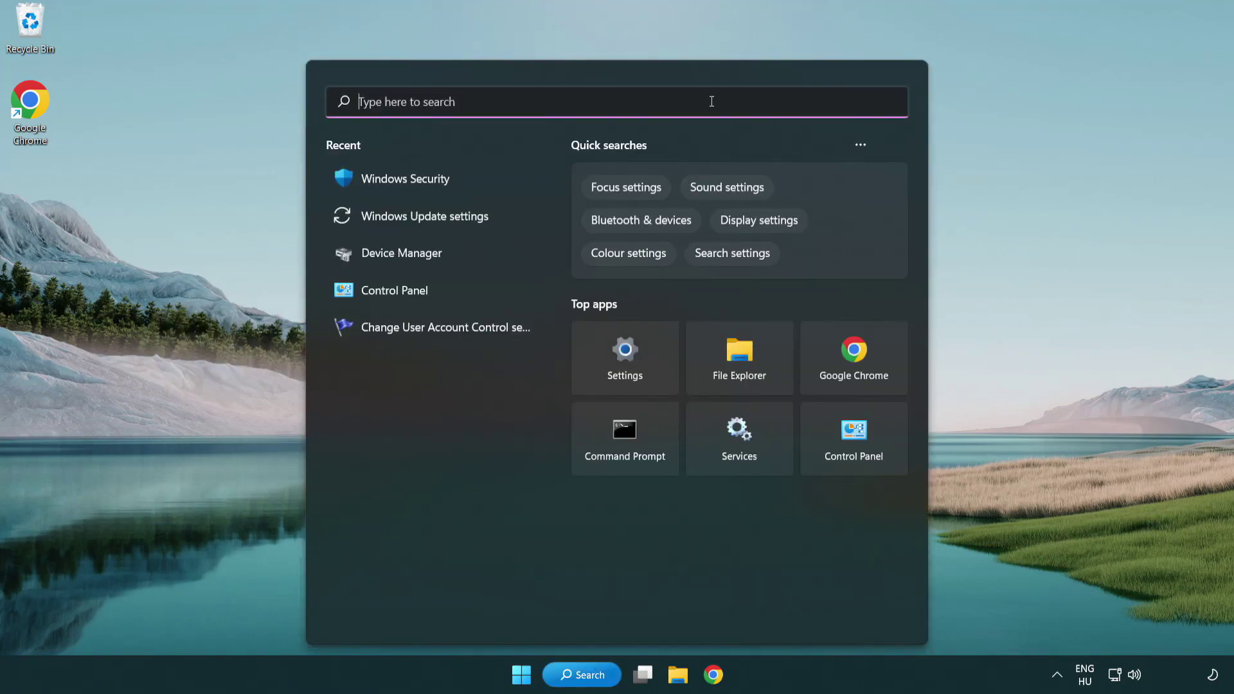
{"action": "type", "text": "device m"}
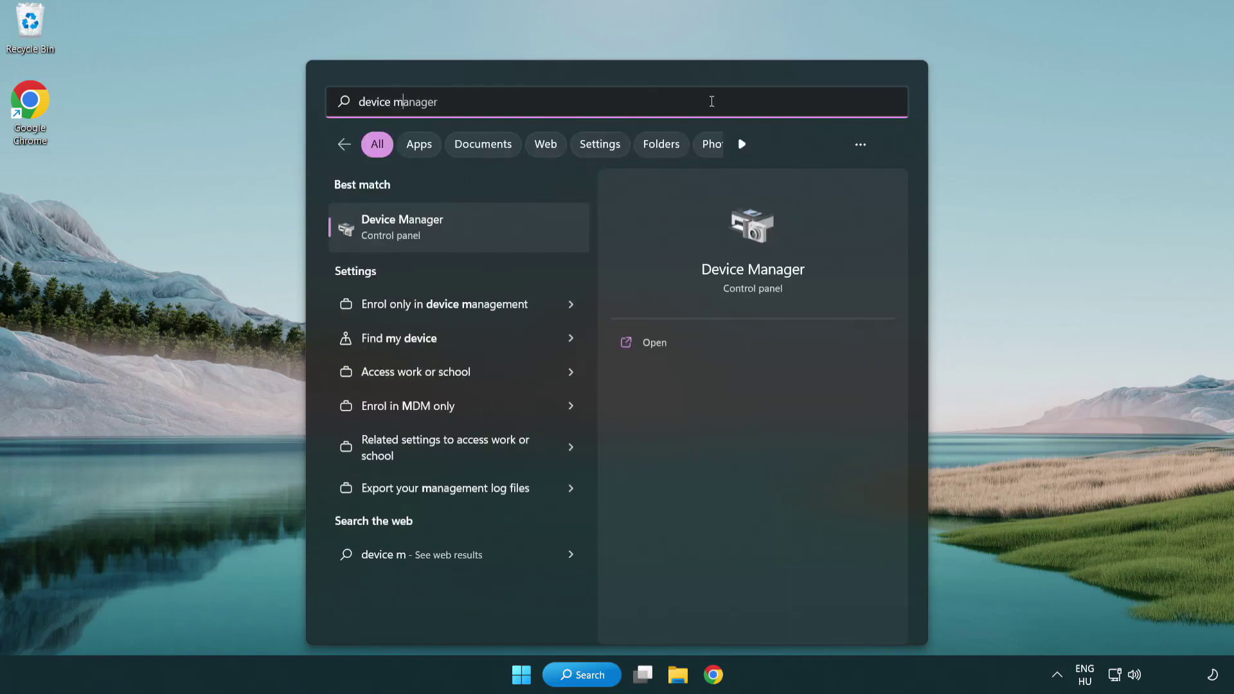
{"action": "type", "text": "anager"}
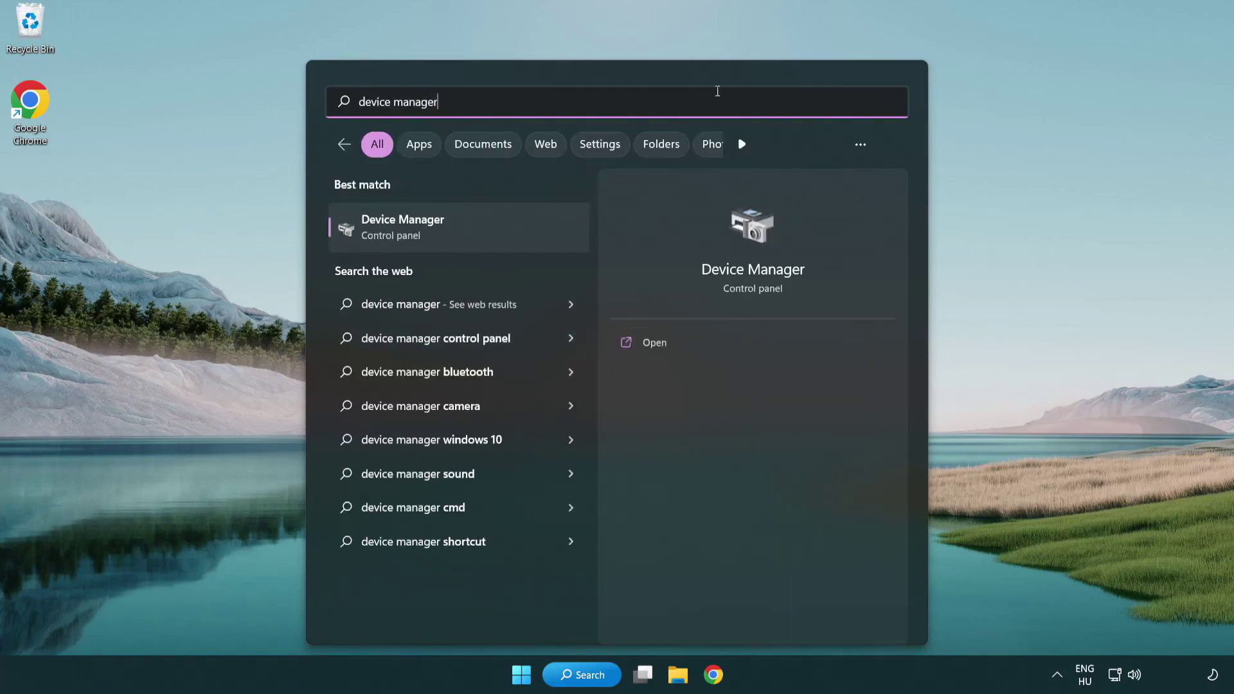
Step: Open Device Manager and start Update driver for the VMware SVGA 3D display adapter
{"action": "left_click", "coordinate": [493, 234]}
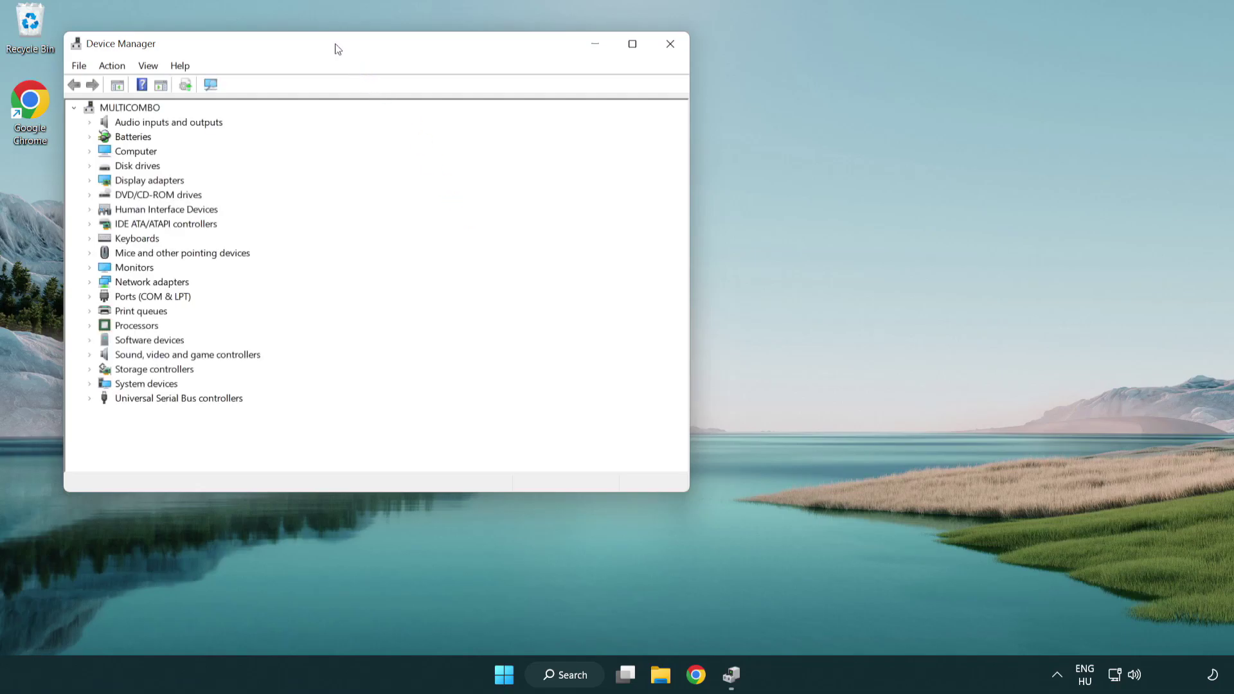
{"action": "left_click_drag", "start_coordinate": [337, 47], "coordinate": [544, 124]}
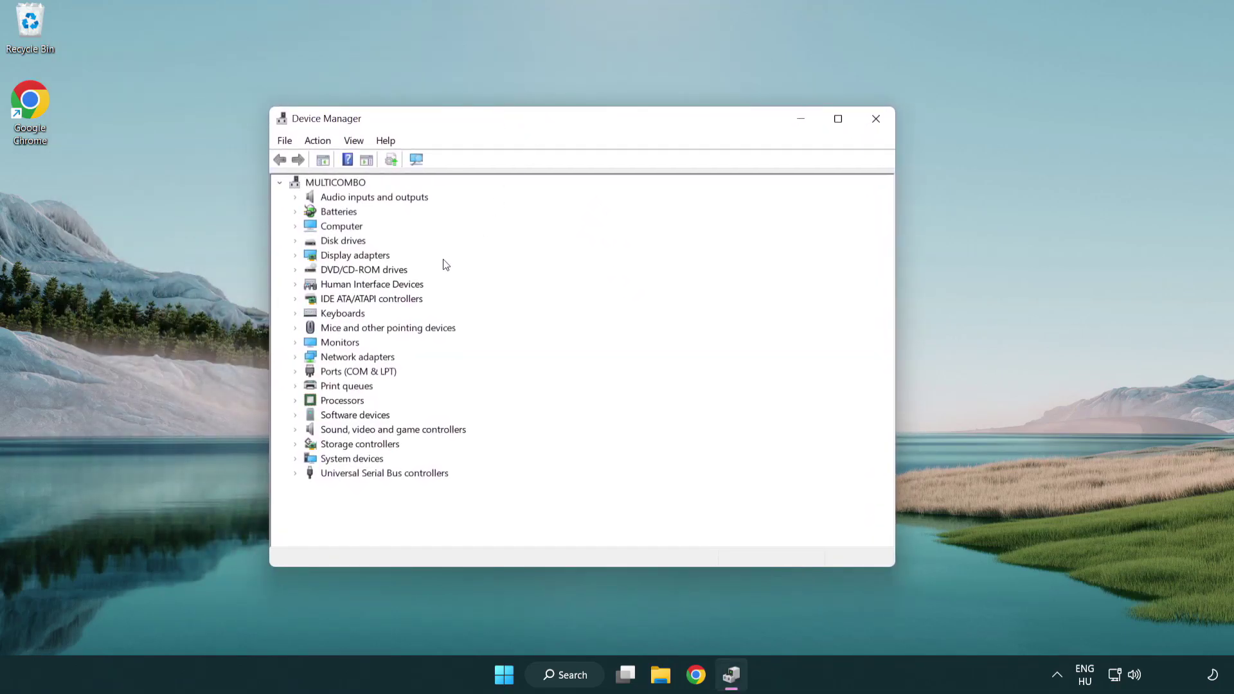
{"action": "left_click", "coordinate": [344, 260]}
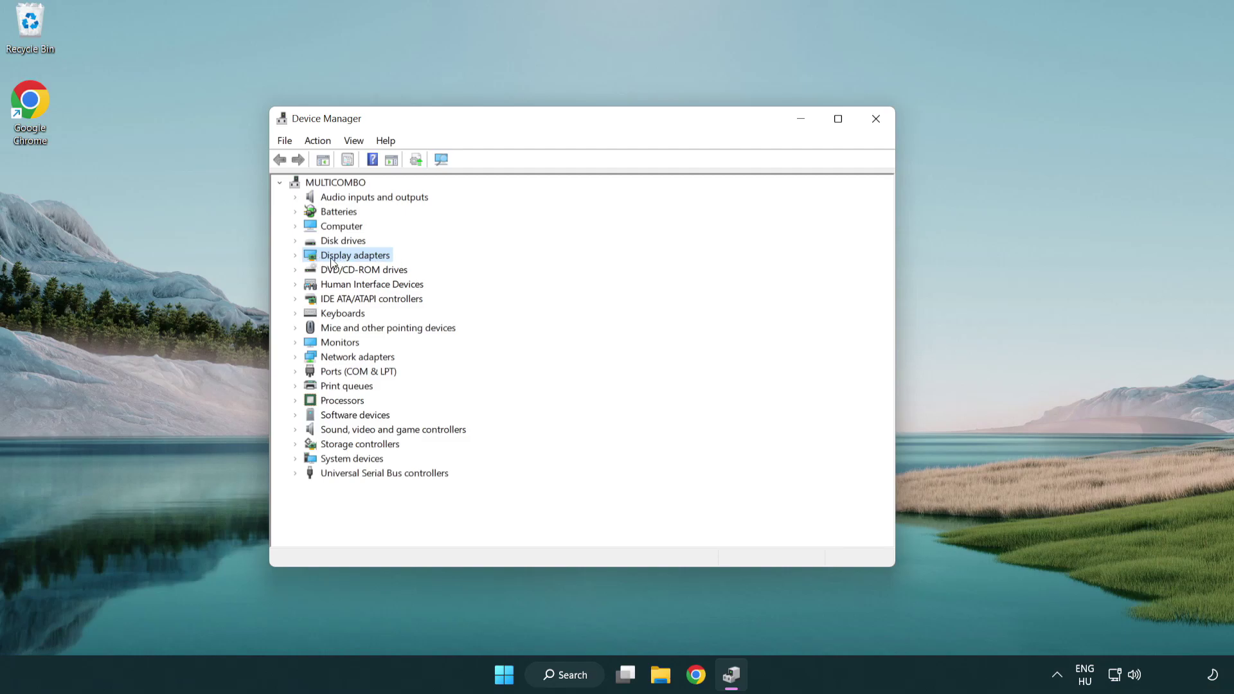
{"action": "left_click", "coordinate": [295, 257]}
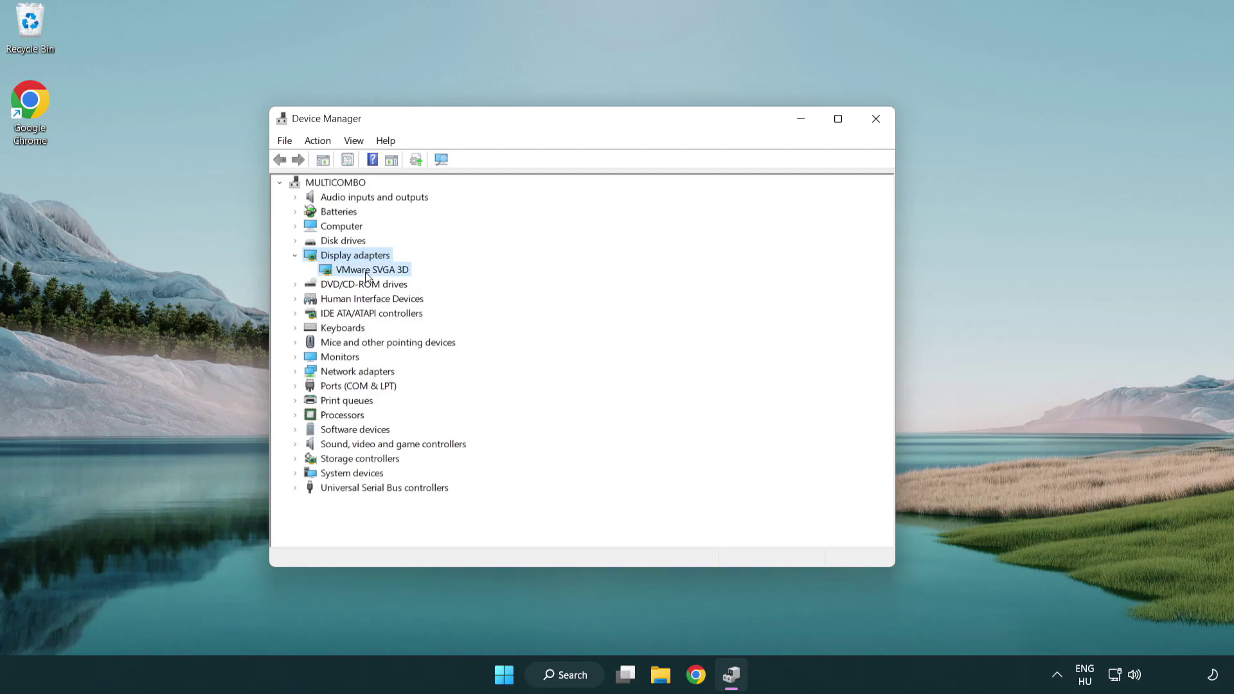
{"action": "left_click", "coordinate": [402, 274]}
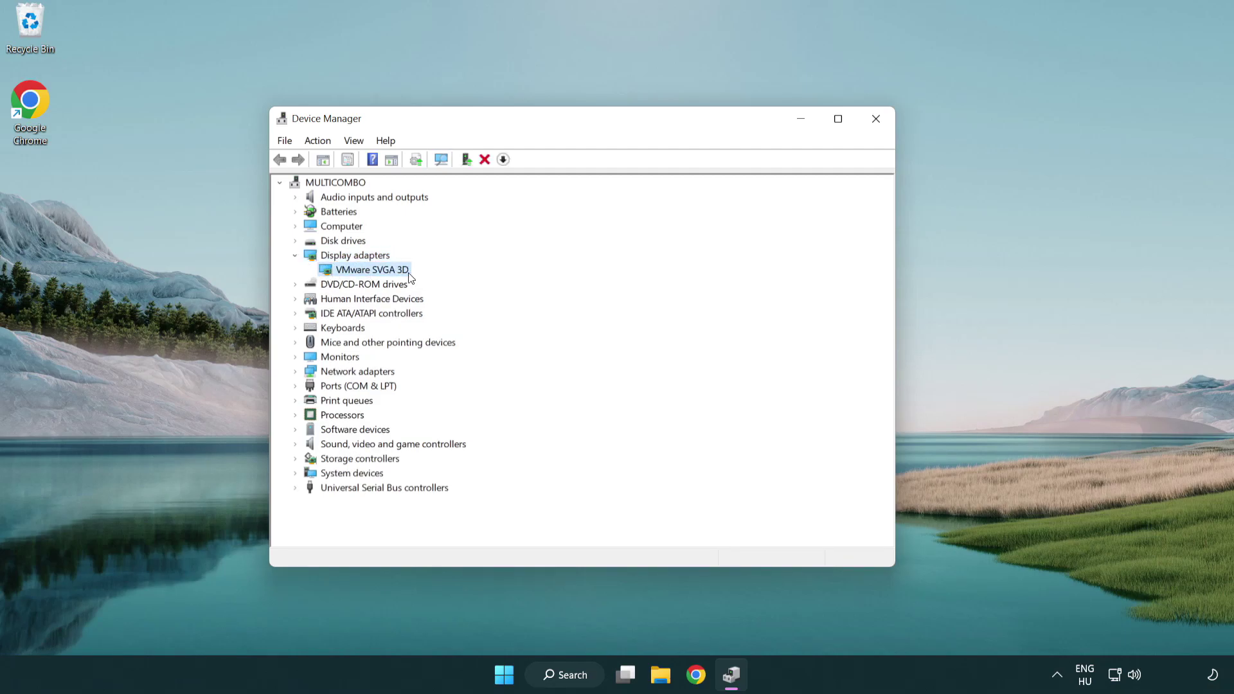
{"action": "right_click", "coordinate": [365, 272]}
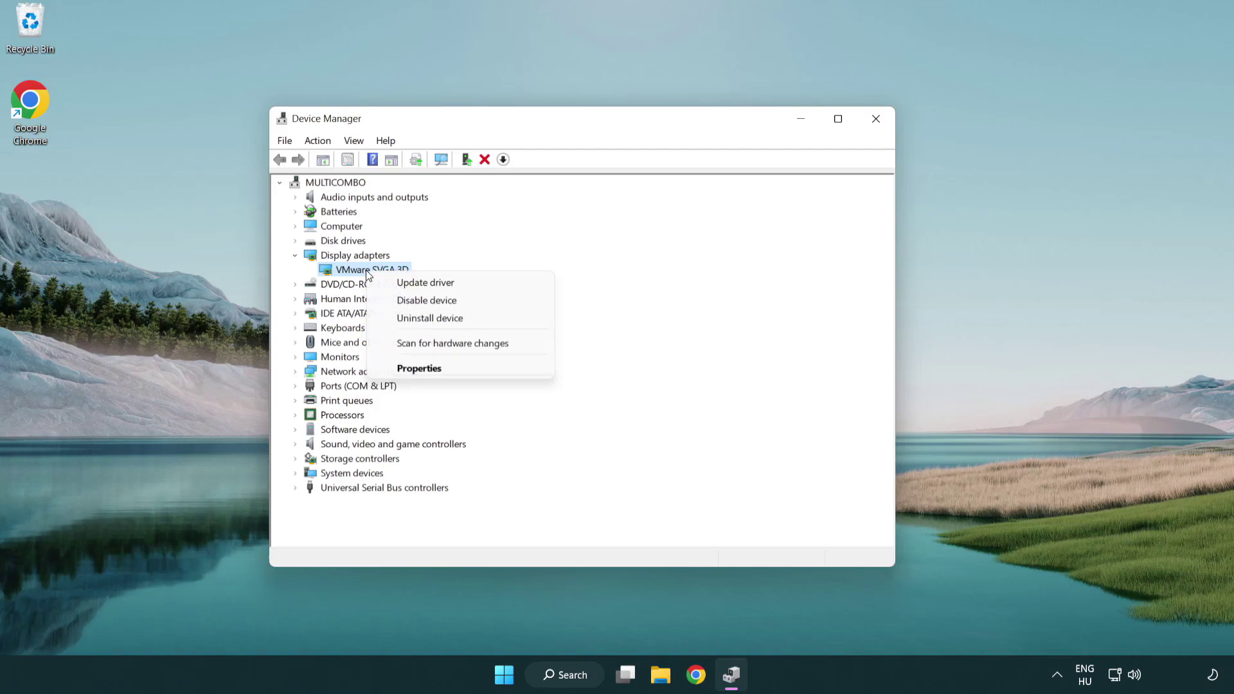
{"action": "left_click", "coordinate": [487, 285]}
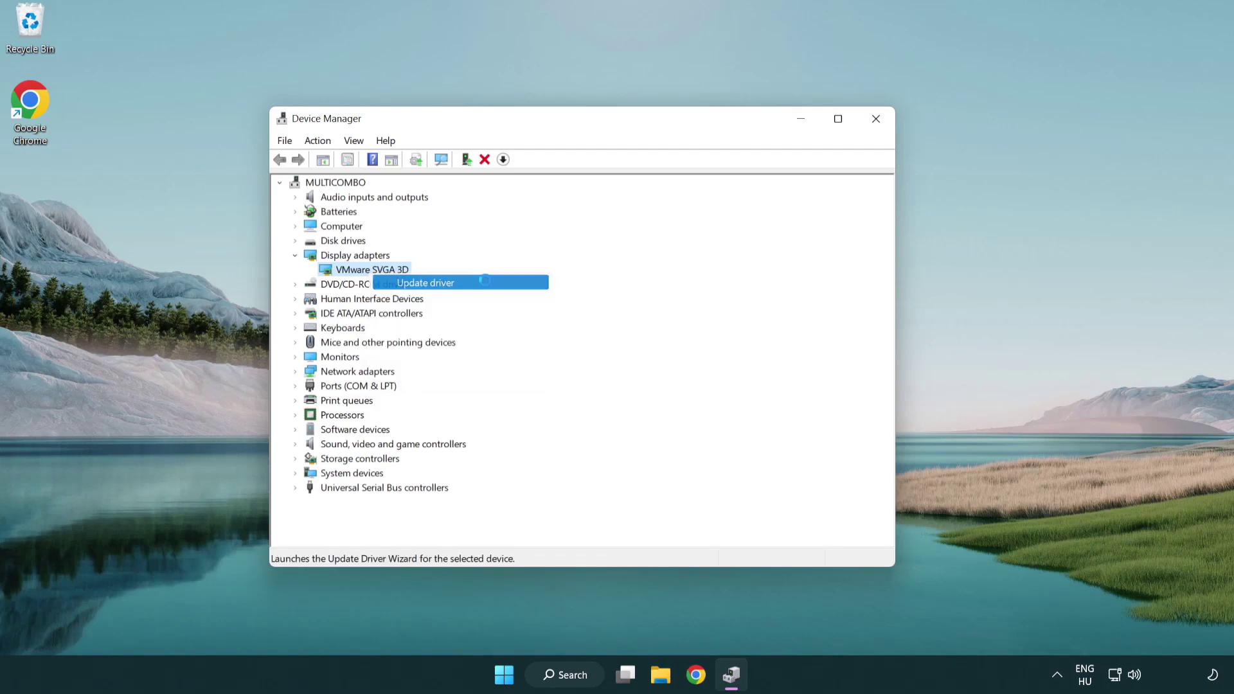
{"action": "left_click_drag", "start_coordinate": [510, 193], "coordinate": [535, 185]}
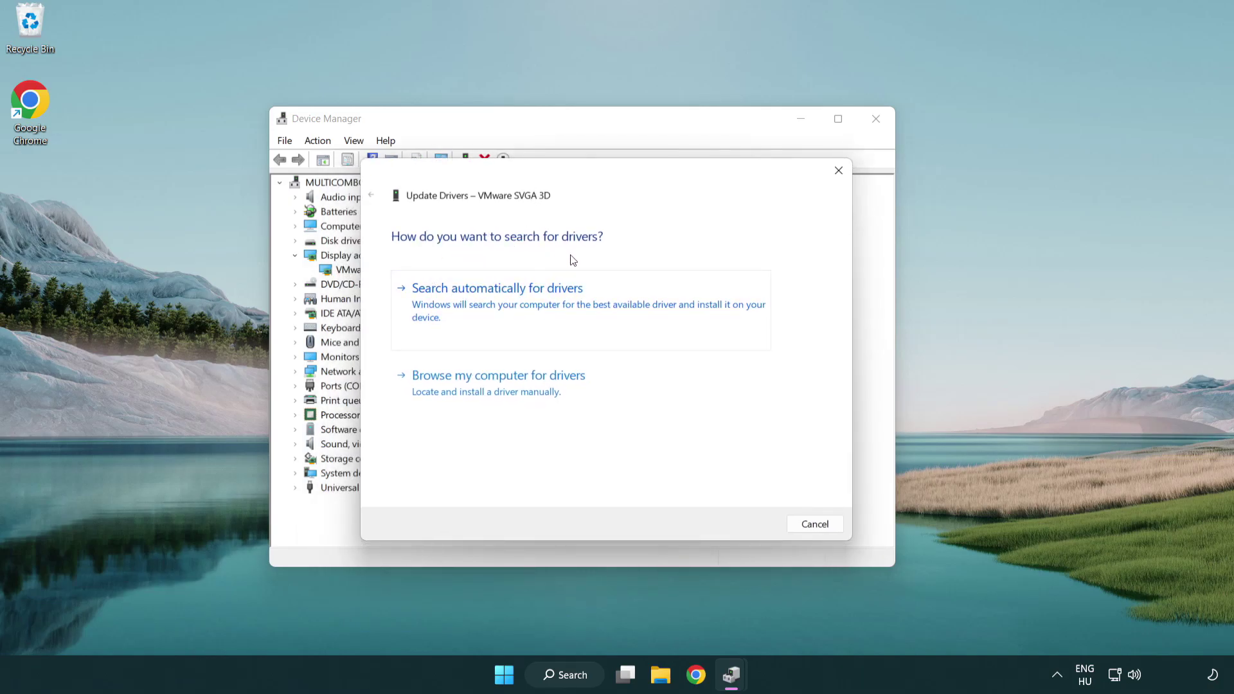
Step: Search automatically for a VMware SVGA 3D driver, confirm it's already best, and close Device Manager
{"action": "left_click", "coordinate": [543, 301]}
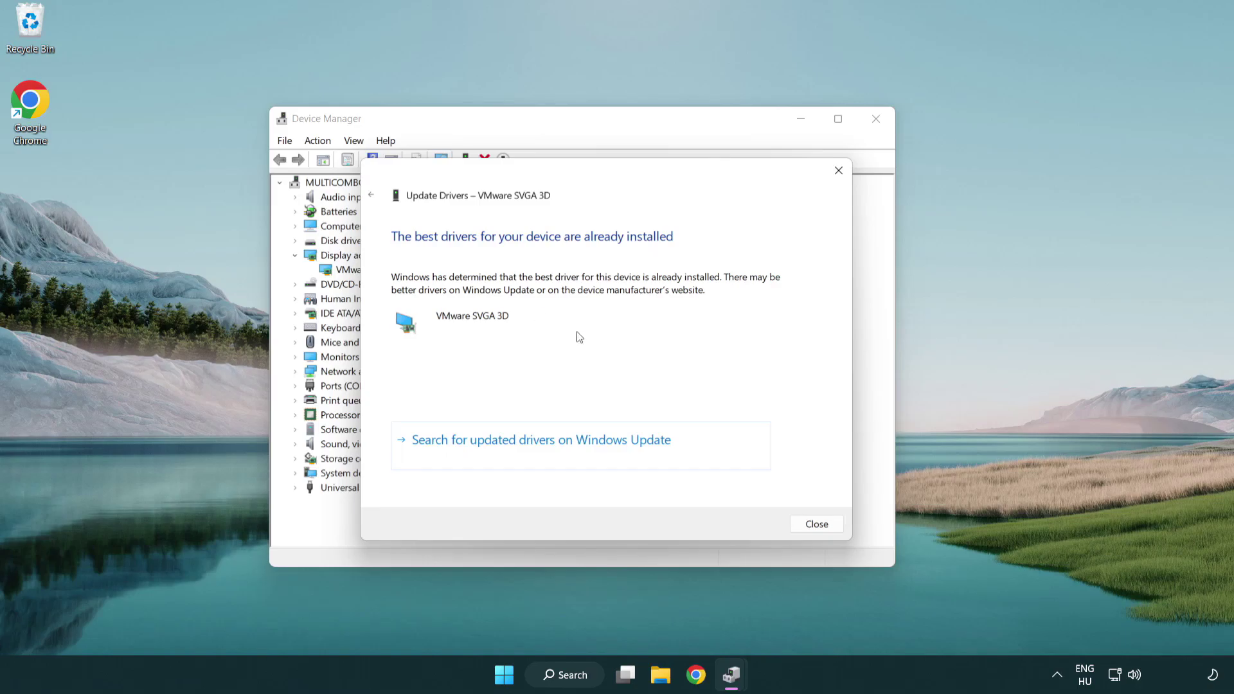
{"action": "left_click", "coordinate": [817, 525]}
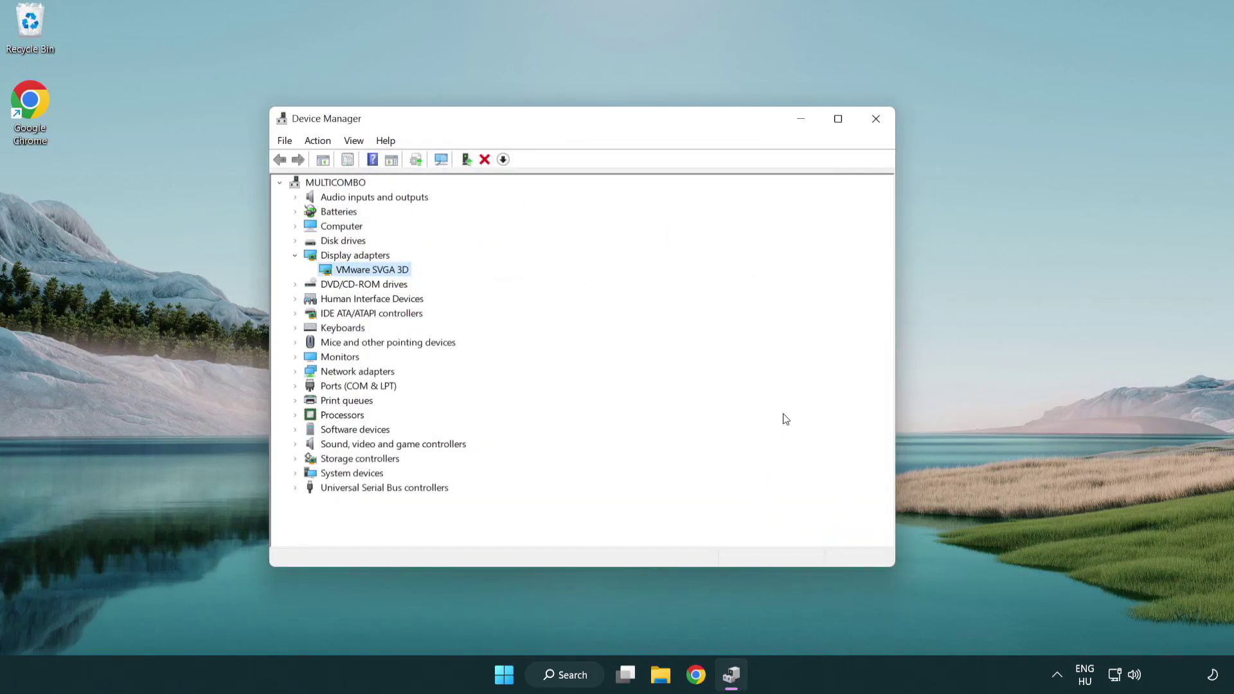
{"action": "left_click", "coordinate": [880, 123]}
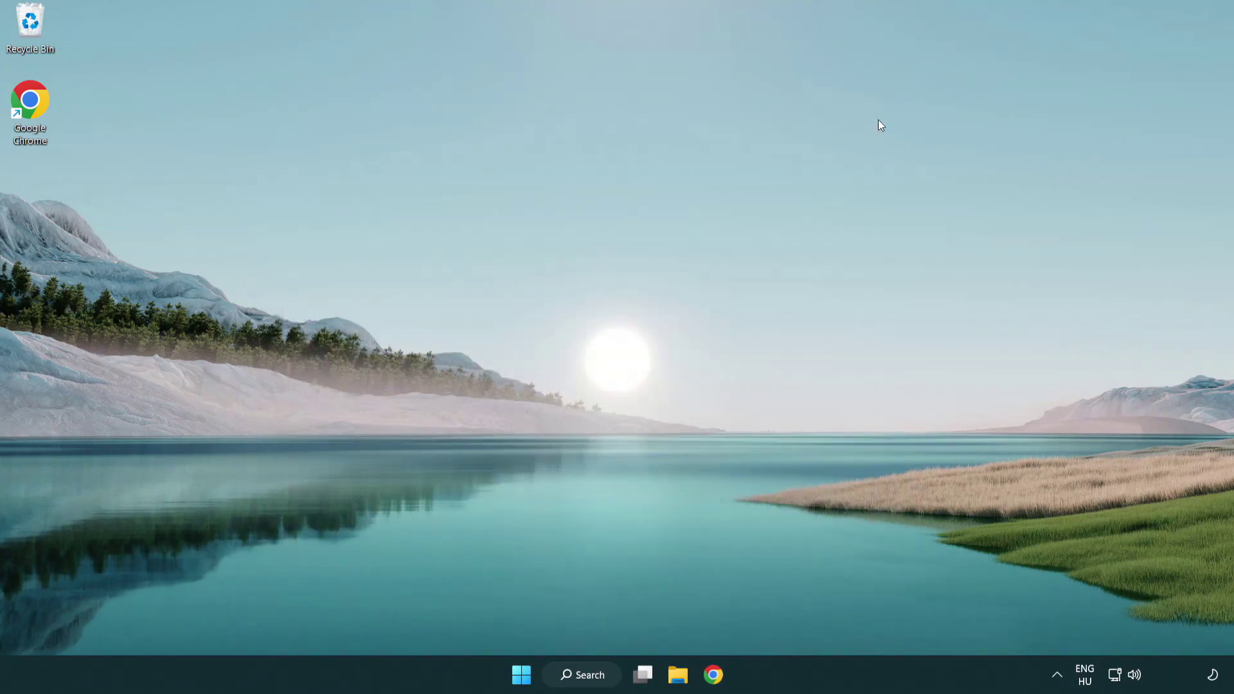
Step: Search Windows for 'update' to find Windows Update settings
{"action": "left_click", "coordinate": [594, 673]}
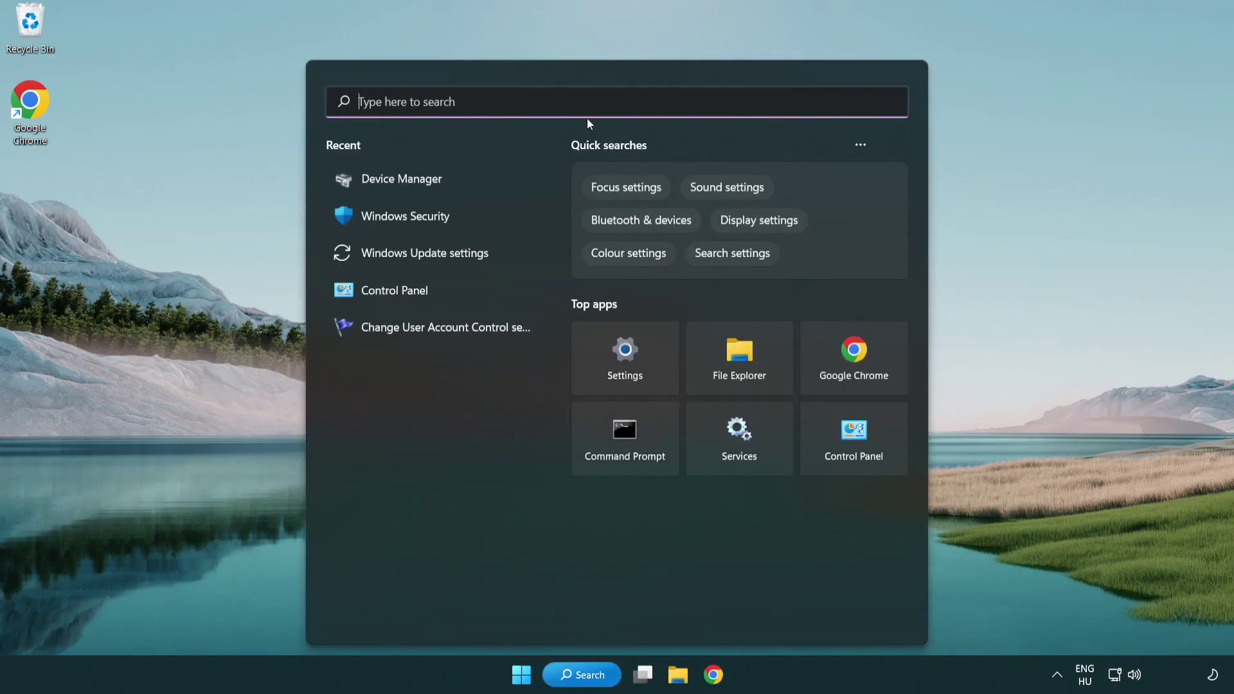
{"action": "type", "text": "update"}
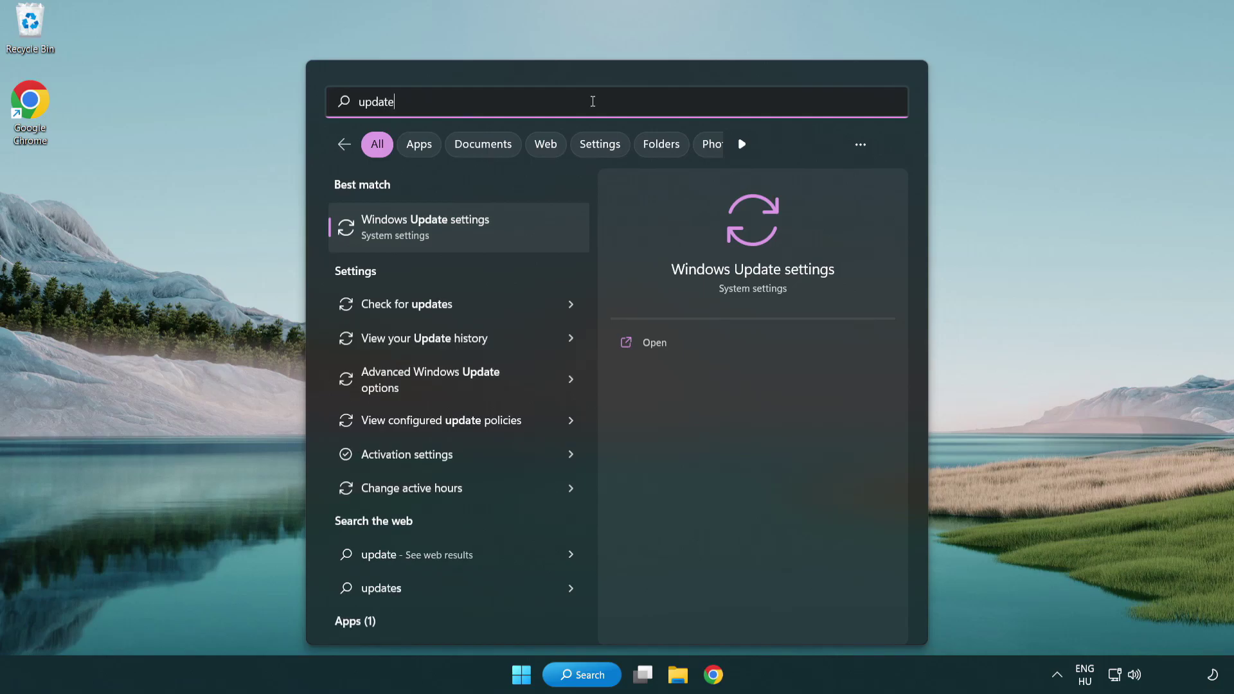
Step: Check for updates in Windows Update, confirm the PC is up to date, and close Settings
{"action": "left_click", "coordinate": [481, 231]}
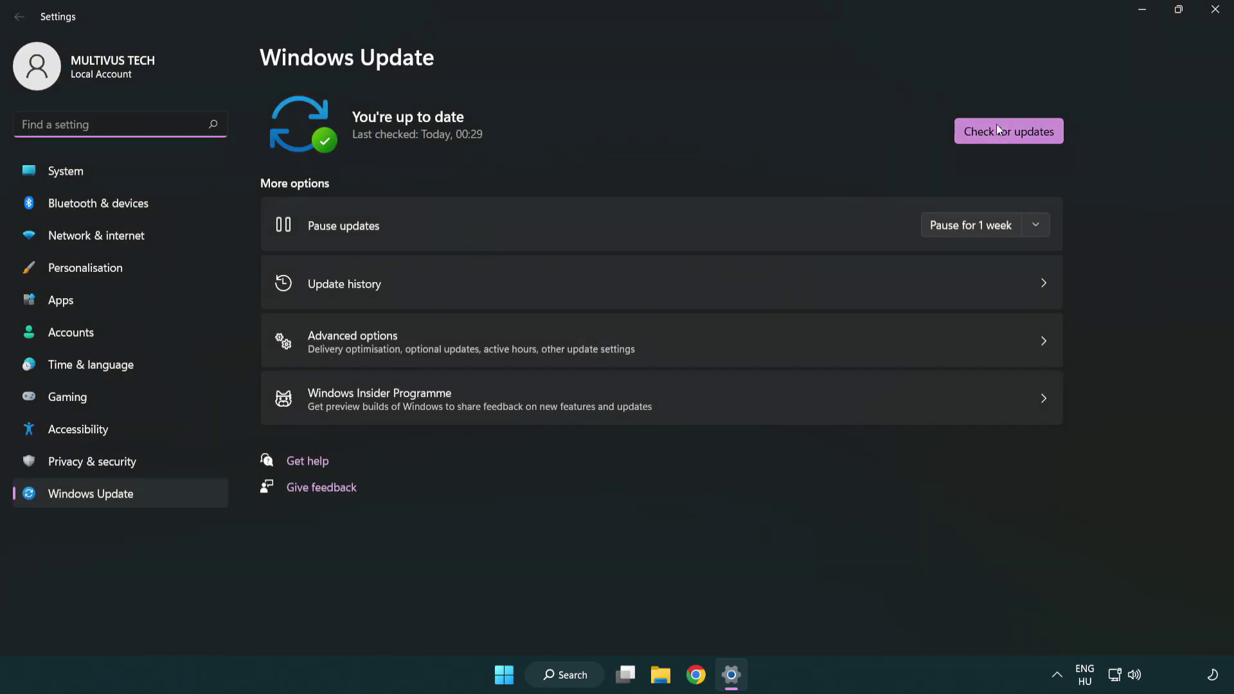
{"action": "left_click", "coordinate": [1031, 138]}
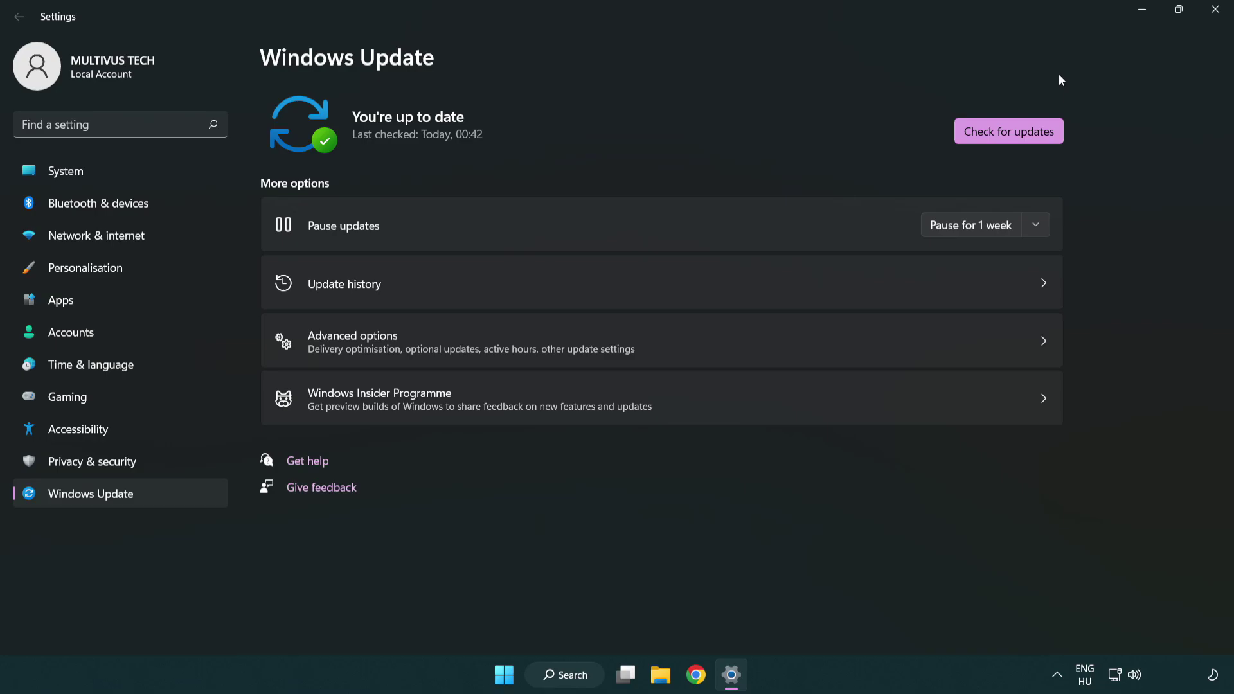
{"action": "left_click", "coordinate": [1211, 19]}
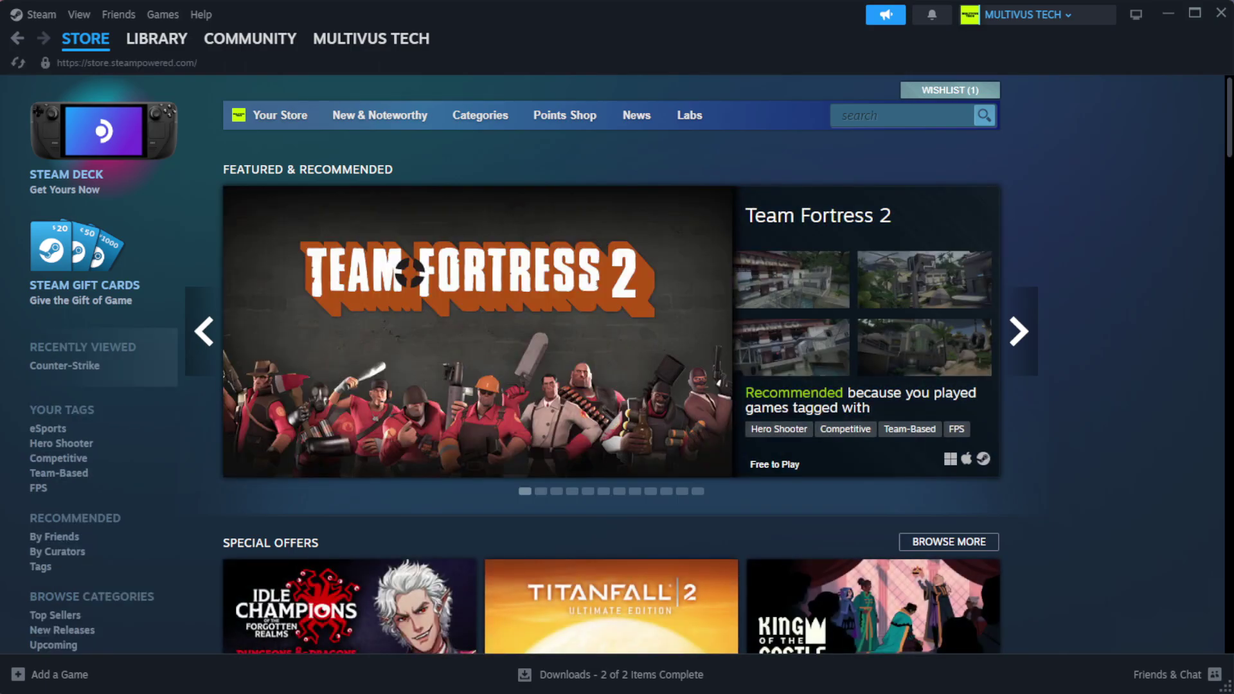
Step: Go to Steam's Library home and bring up the context menu for YOUR NOT WORKING GAME
{"action": "mouse_move", "coordinate": [154, 47]}
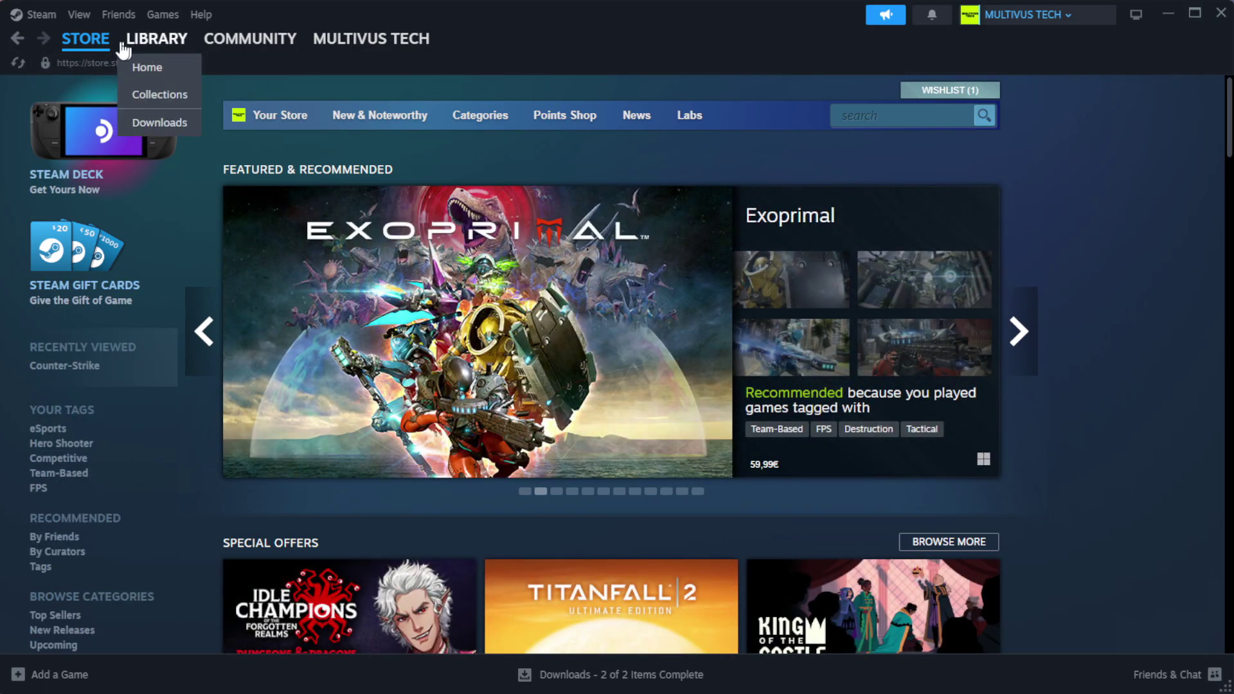
{"action": "left_click", "coordinate": [176, 68]}
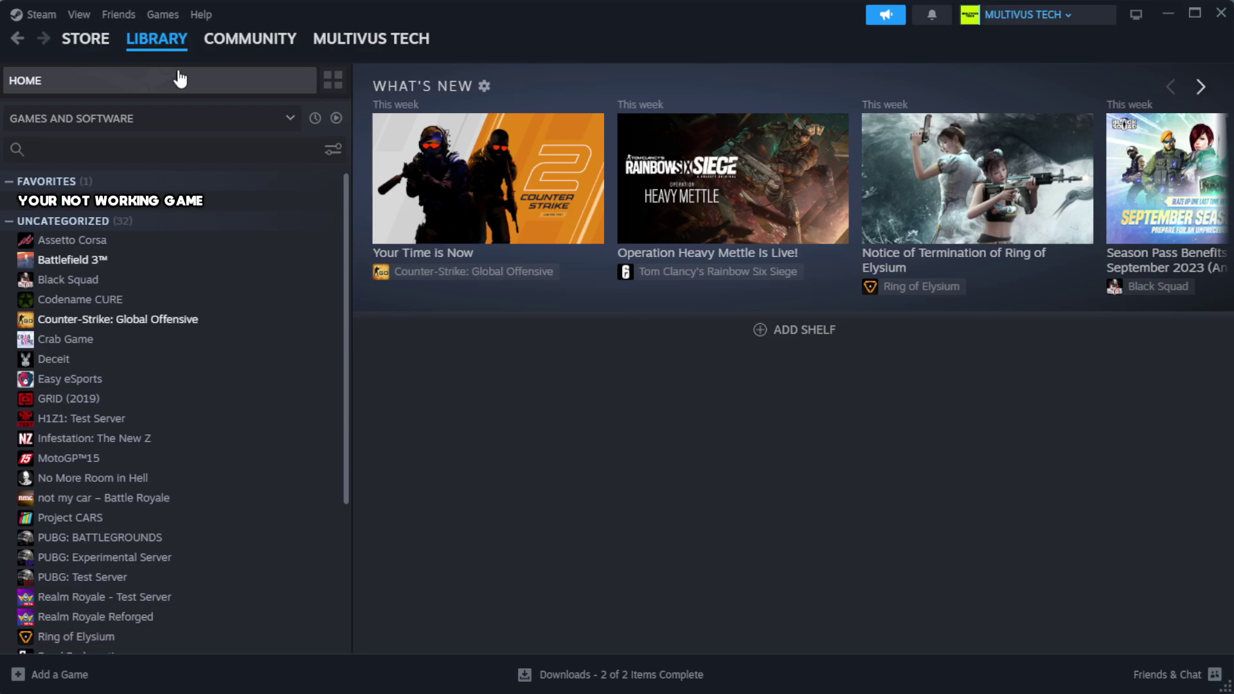
{"action": "right_click", "coordinate": [305, 210]}
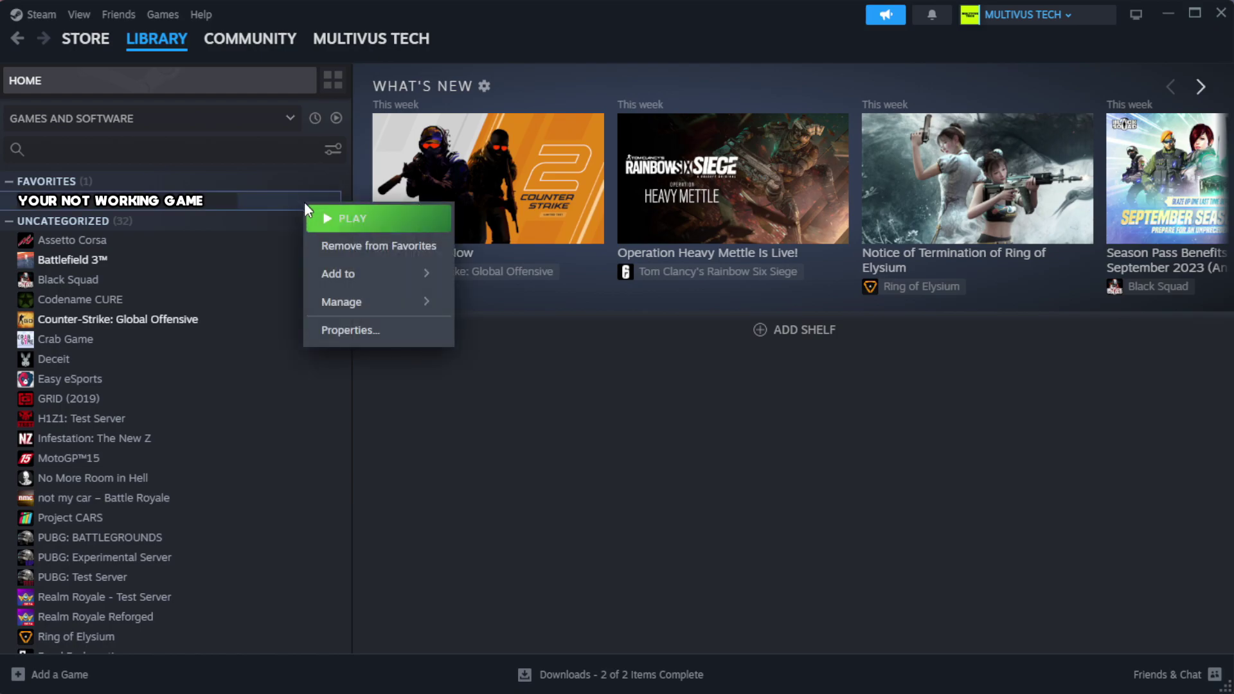
Step: Verify YOUR NOT WORKING GAME's files from Properties > Installed Files, validating all 1039 files
{"action": "left_click", "coordinate": [389, 335]}
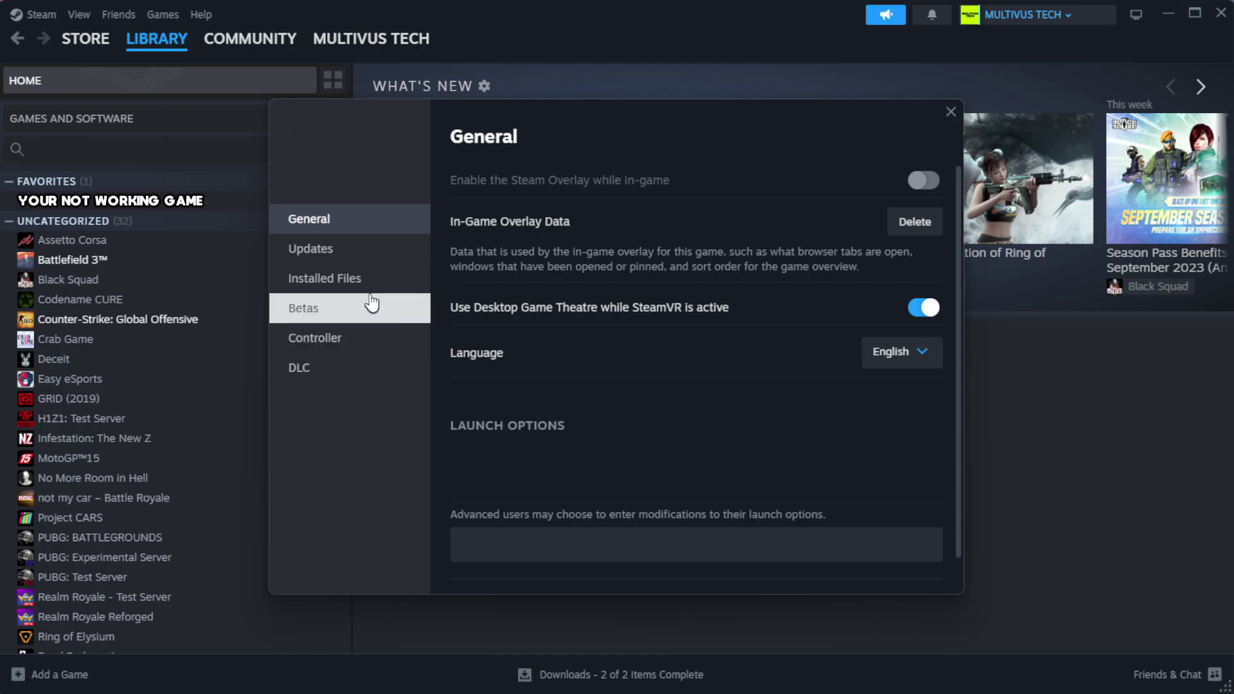
{"action": "left_click", "coordinate": [406, 294]}
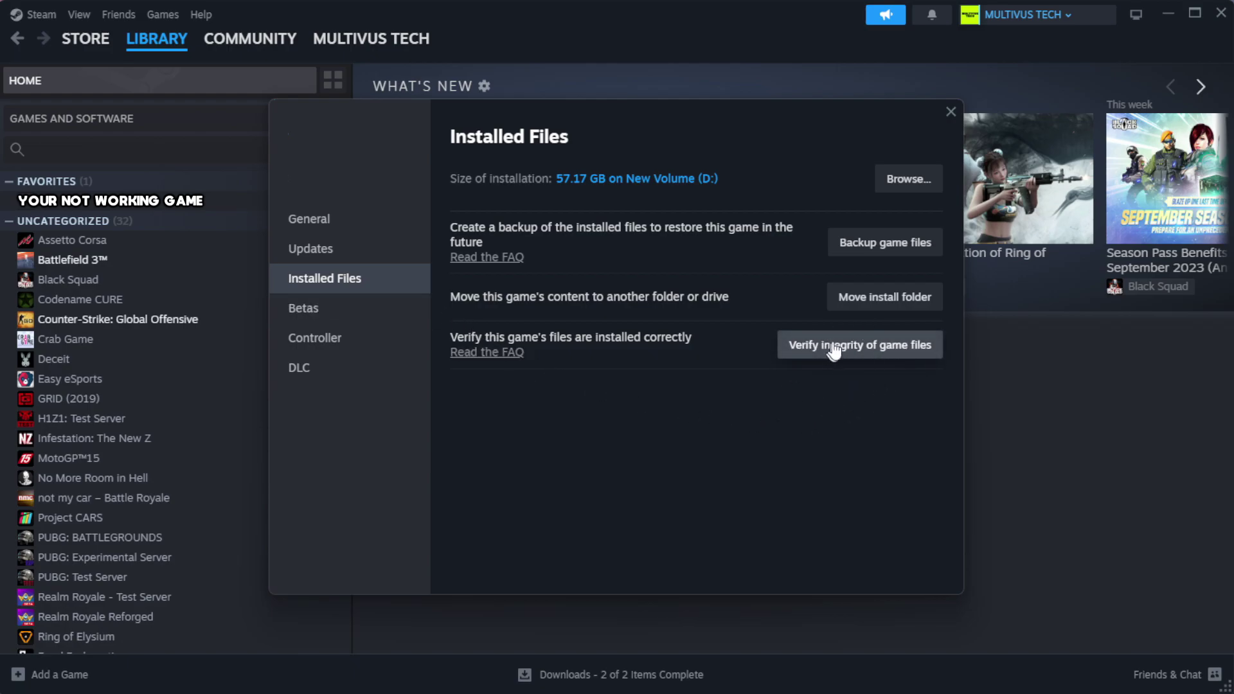
{"action": "left_click", "coordinate": [867, 354]}
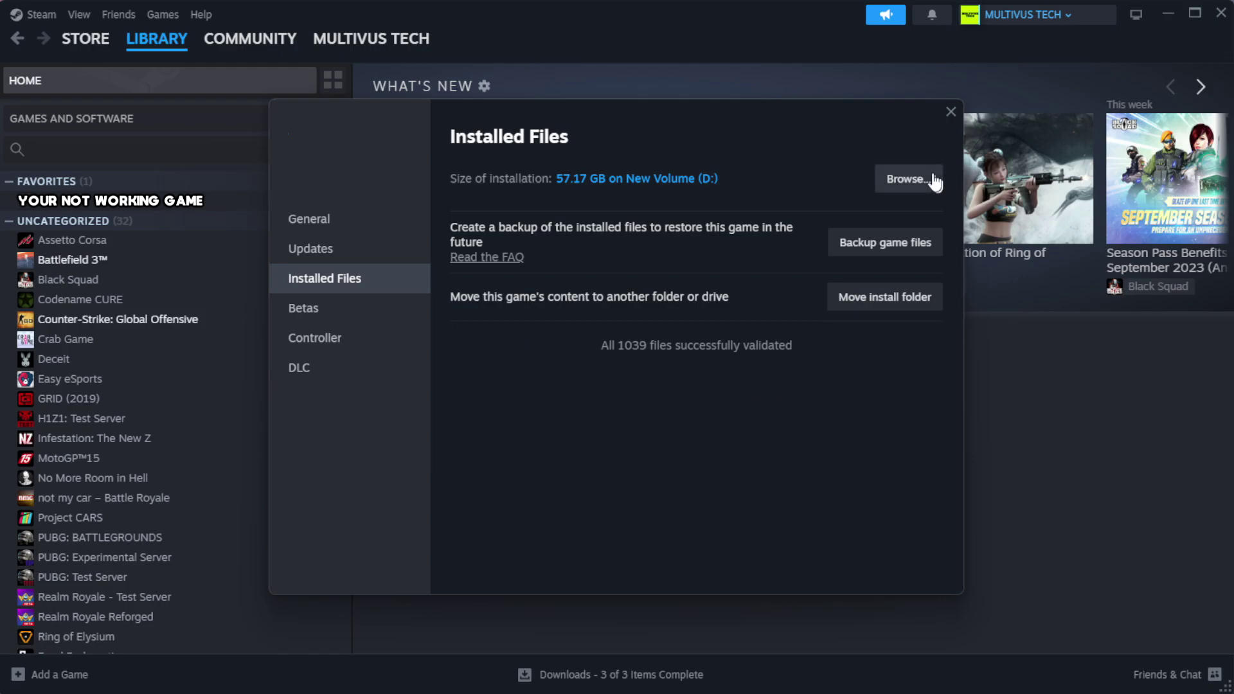
Step: Browse the game's install folder and open the YOUR NOT WORKING GAME shortcut's Properties
{"action": "left_click", "coordinate": [907, 180]}
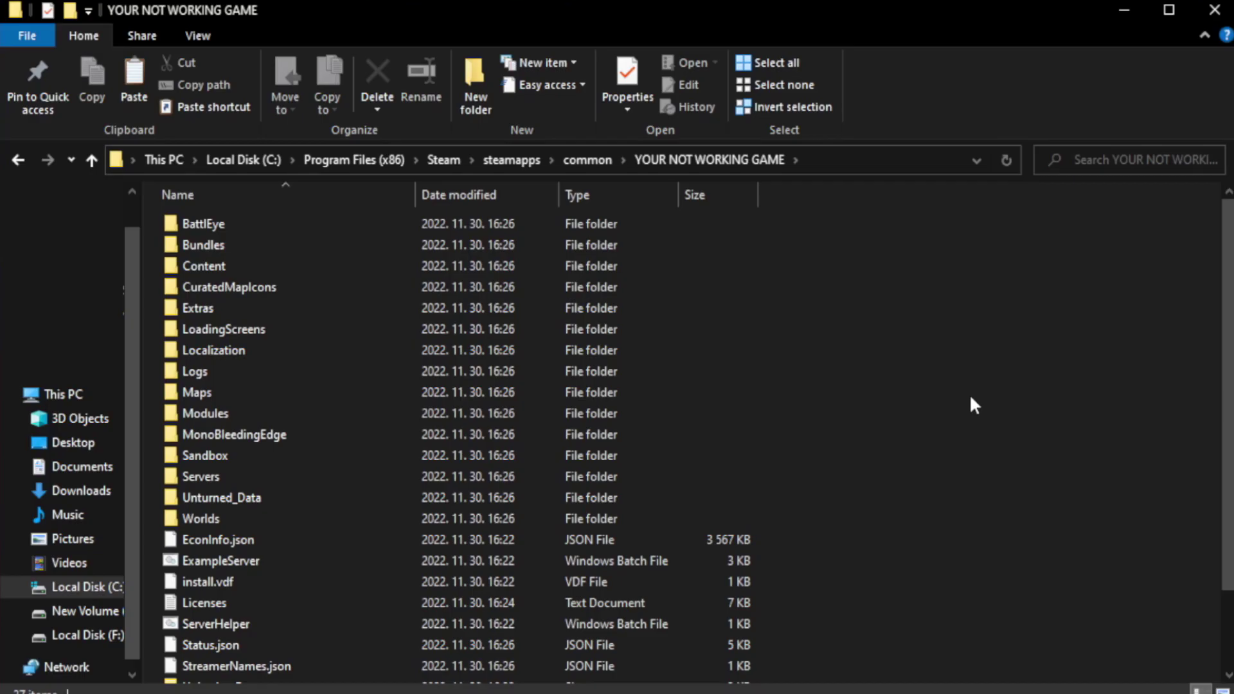
{"action": "scroll", "coordinate": [1230, 346], "scroll_direction": "down", "scroll_amount": 2}
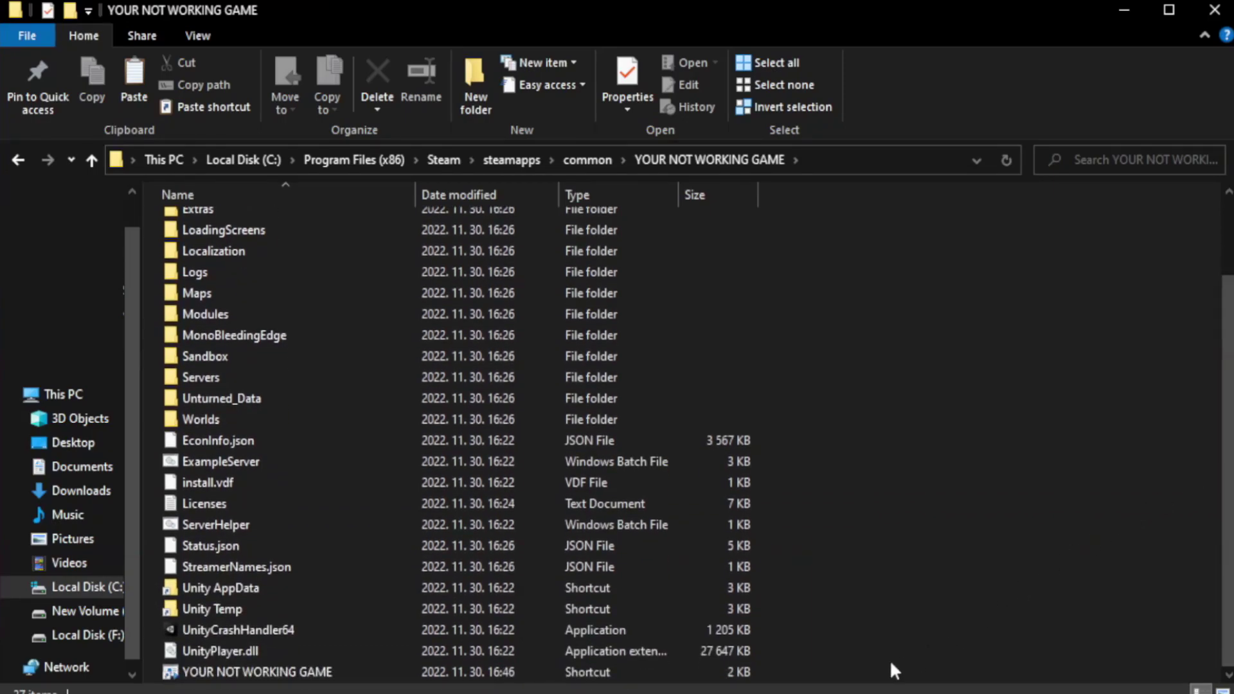
{"action": "left_click", "coordinate": [450, 672]}
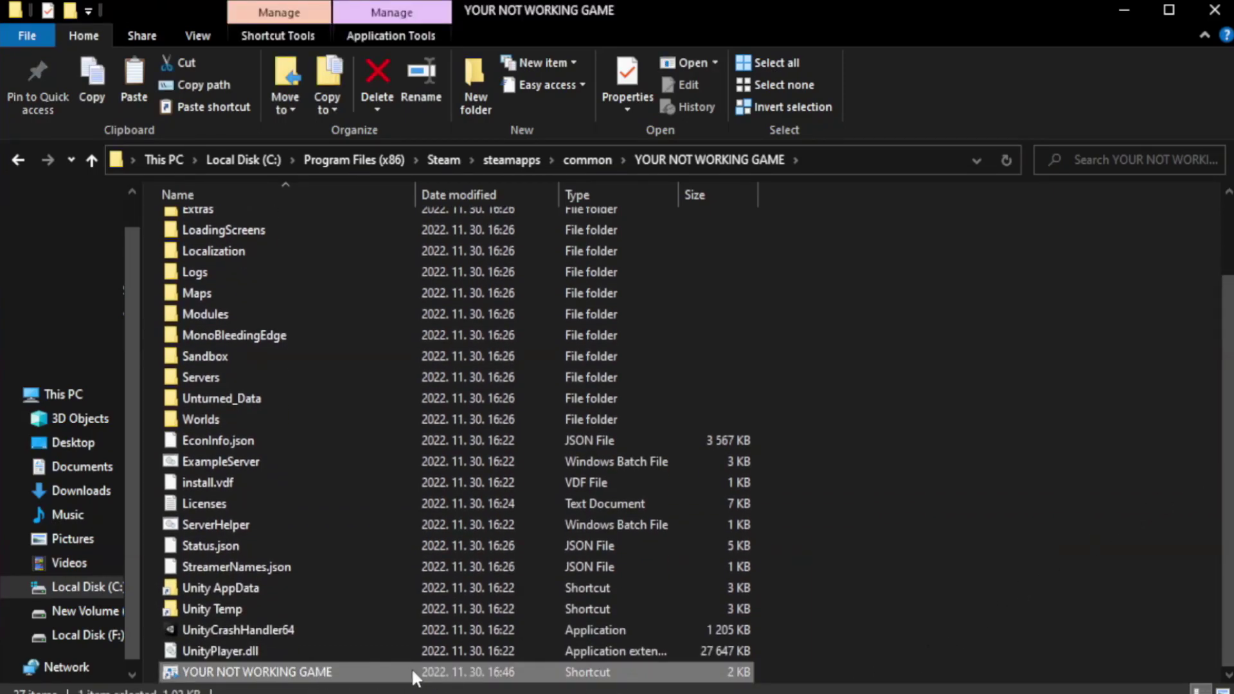
{"action": "right_click", "coordinate": [412, 673]}
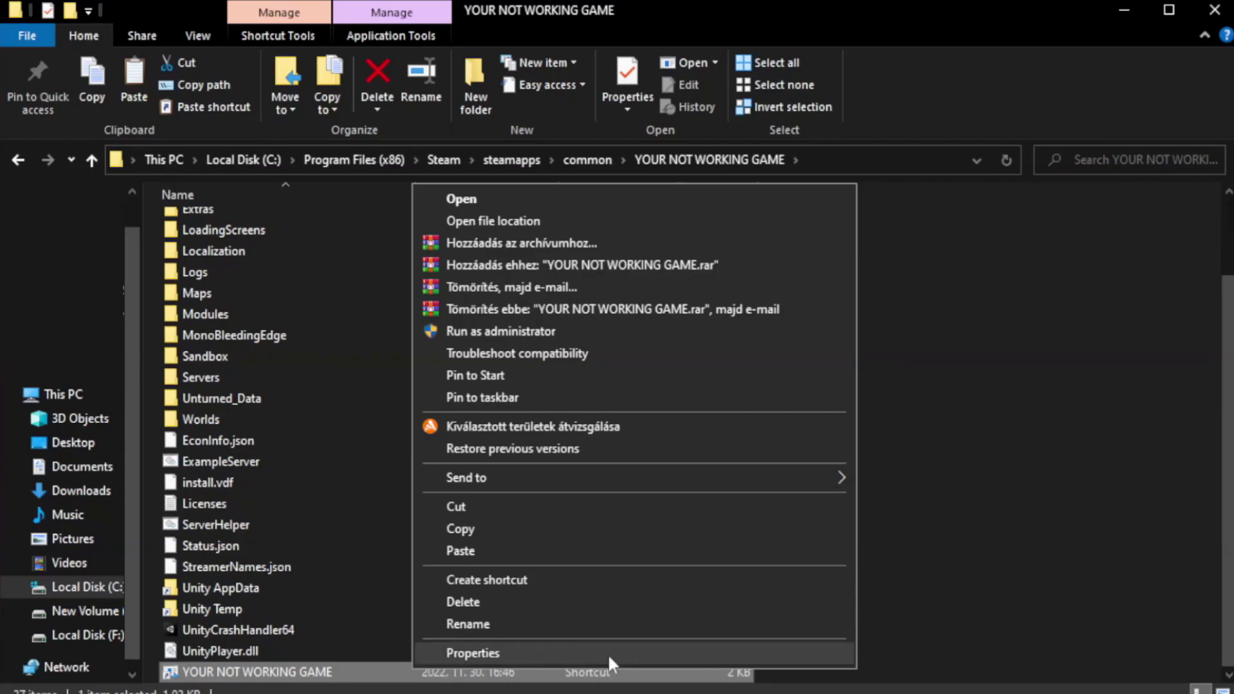
{"action": "left_click", "coordinate": [630, 653]}
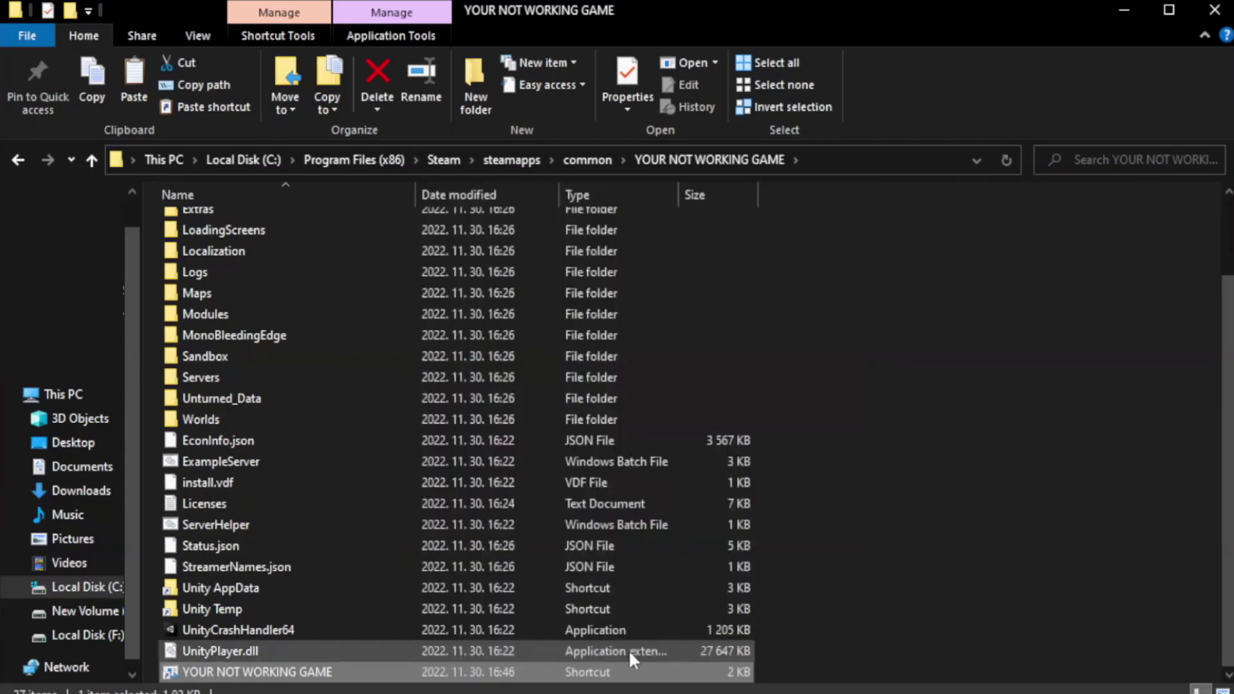
Step: Set the shortcut to Windows 8 compatibility mode, run as administrator, and apply
{"action": "left_click_drag", "start_coordinate": [619, 353], "coordinate": [624, 133]}
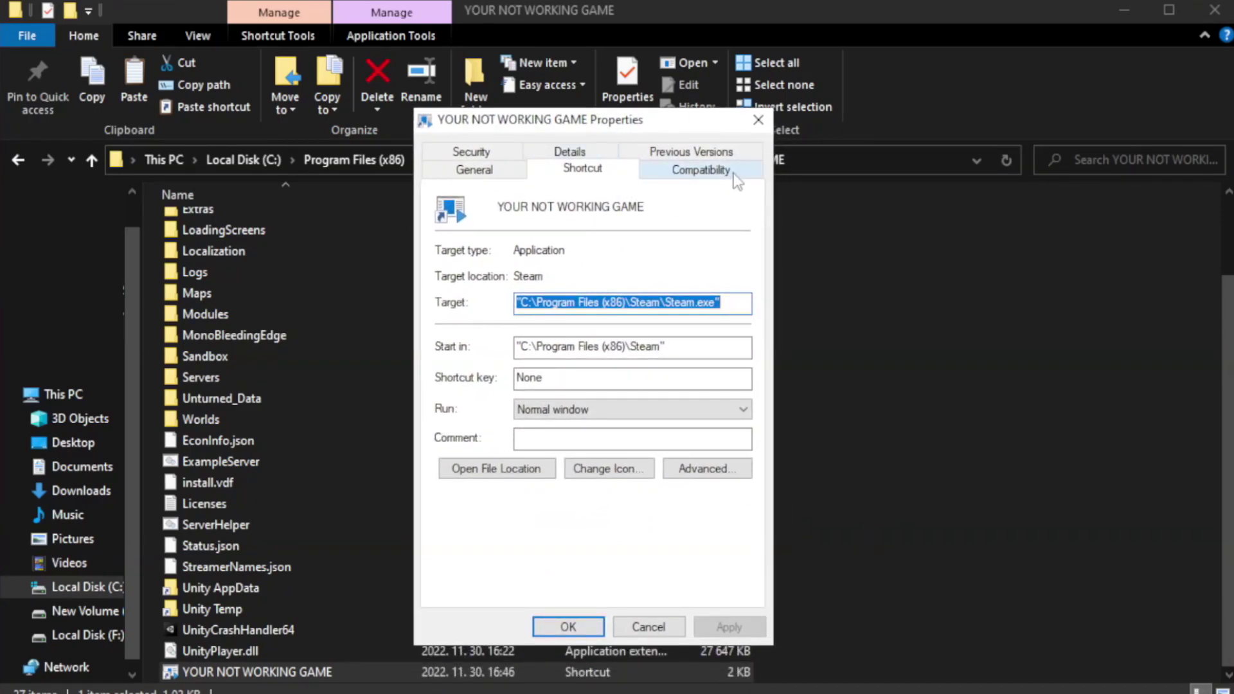
{"action": "left_click", "coordinate": [695, 172]}
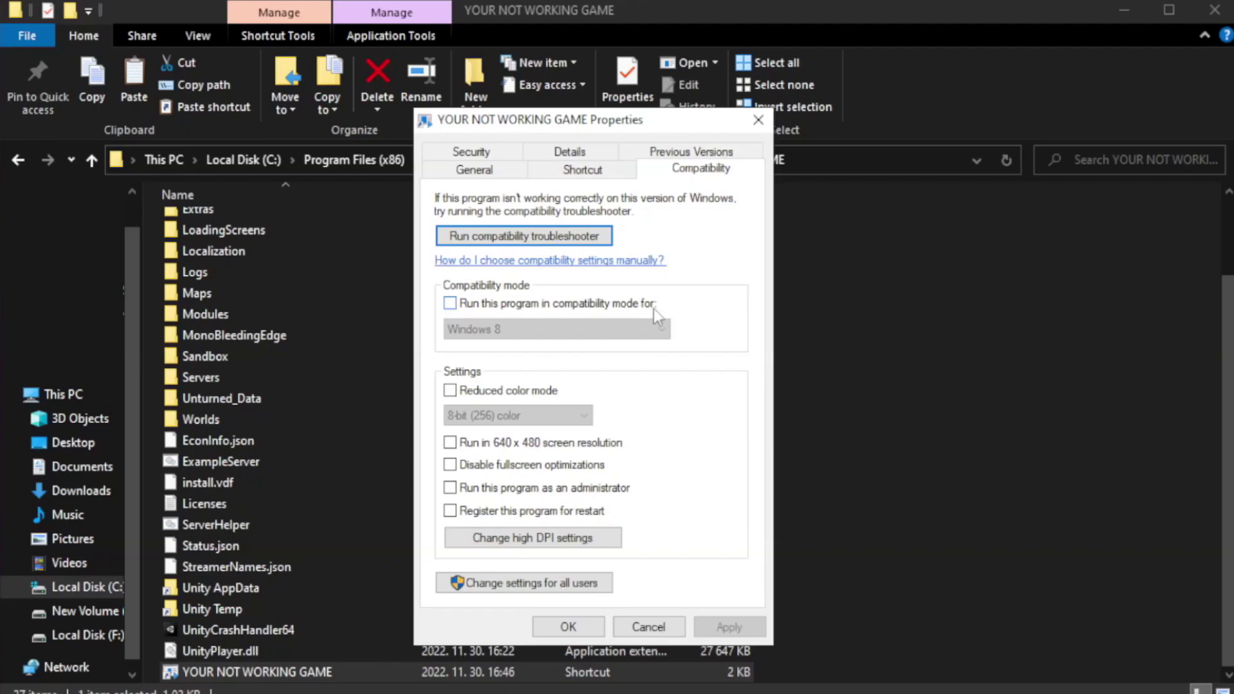
{"action": "left_click", "coordinate": [489, 307]}
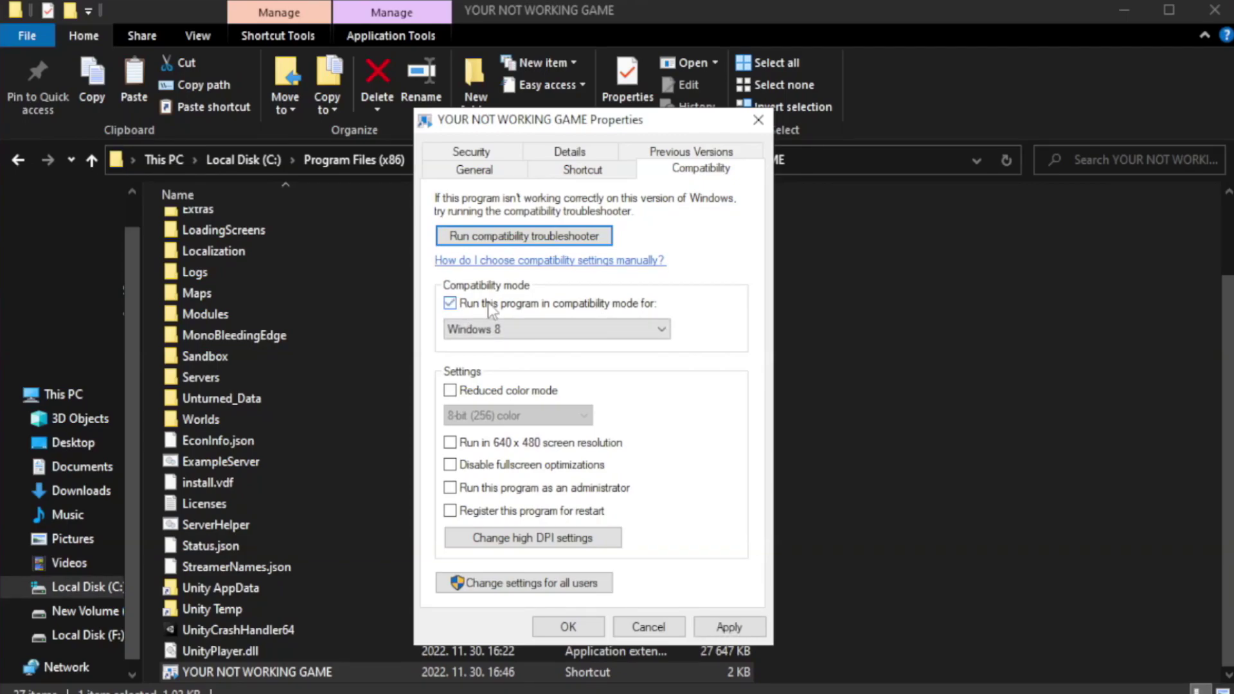
{"action": "left_click", "coordinate": [548, 326]}
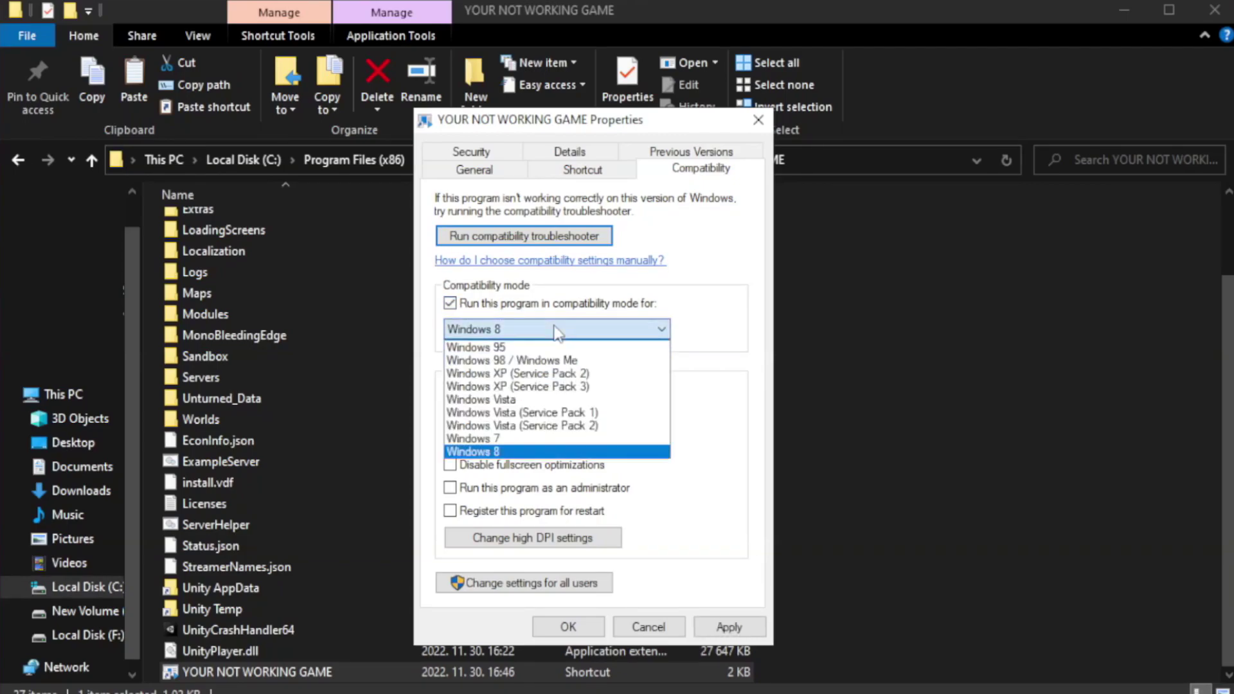
{"action": "left_click", "coordinate": [522, 453]}
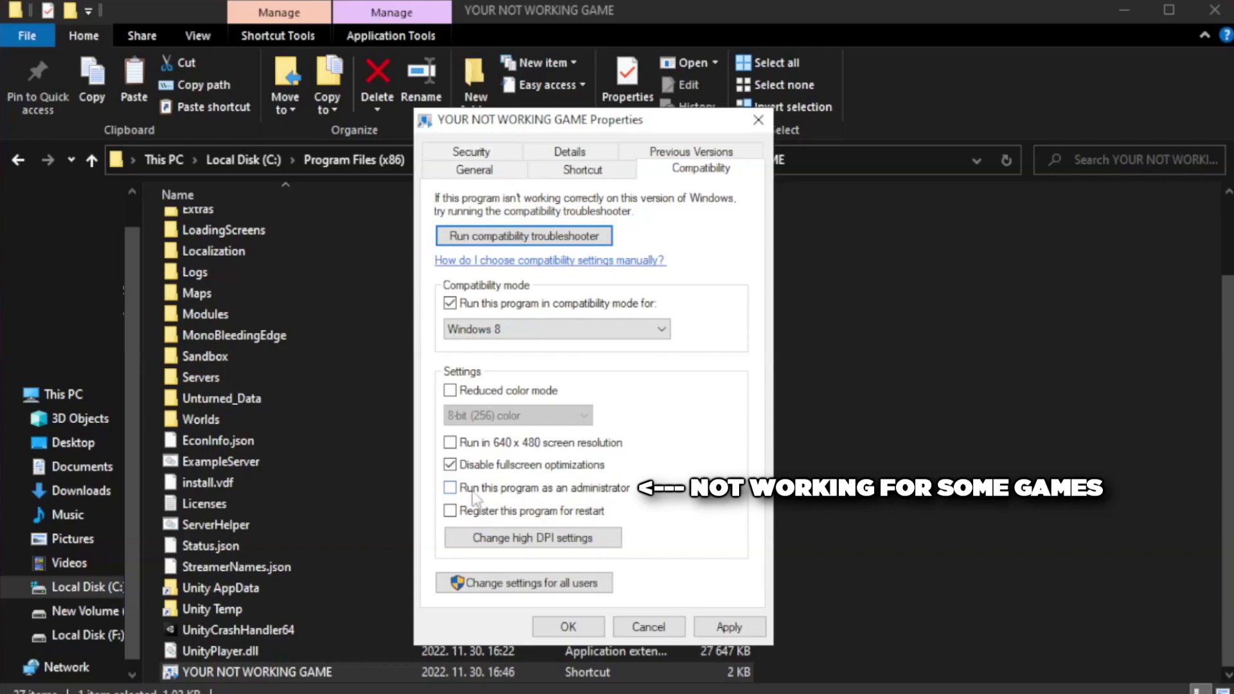
{"action": "left_click", "coordinate": [483, 496]}
{"action": "left_click", "coordinate": [727, 627]}
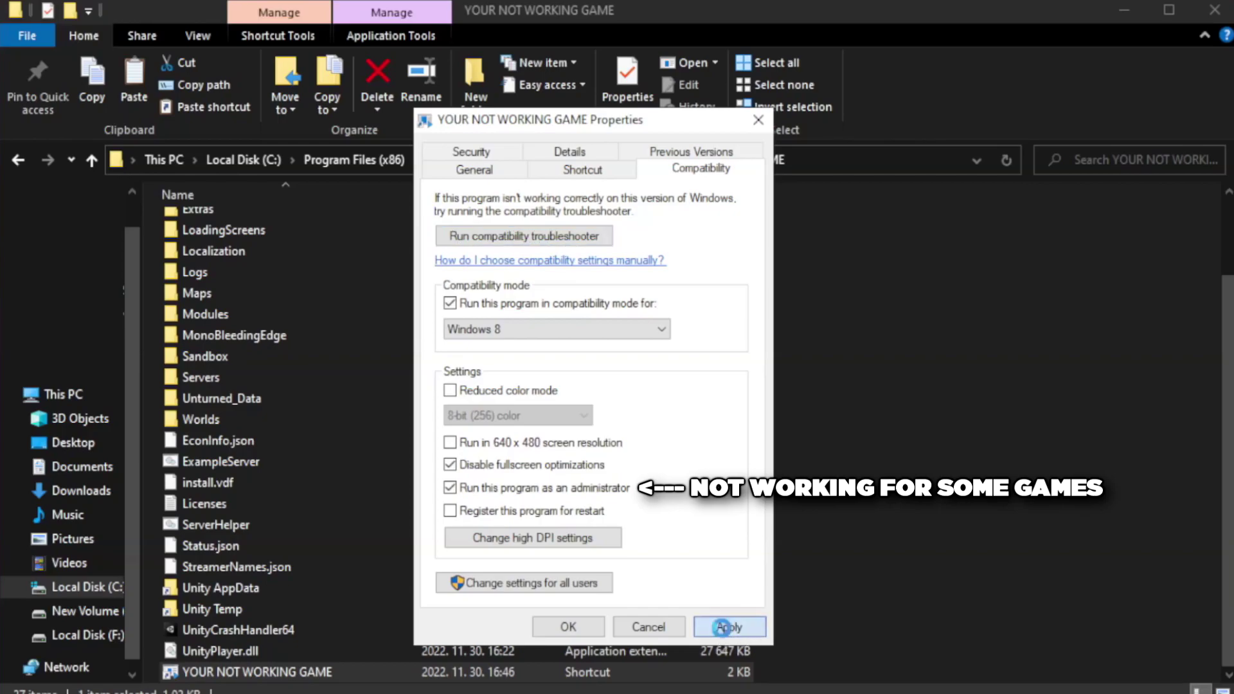
{"action": "left_click", "coordinate": [566, 632]}
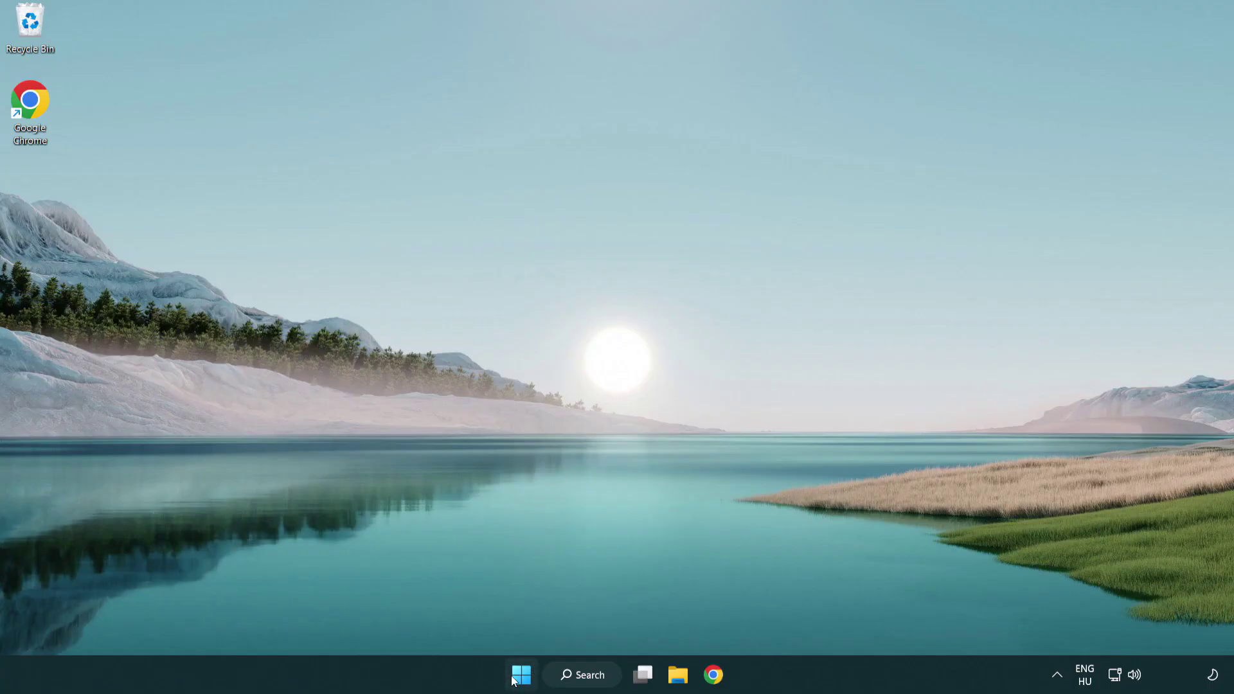
Step: Launch Task Manager from the Start button's Win+X menu
{"action": "right_click", "coordinate": [522, 680]}
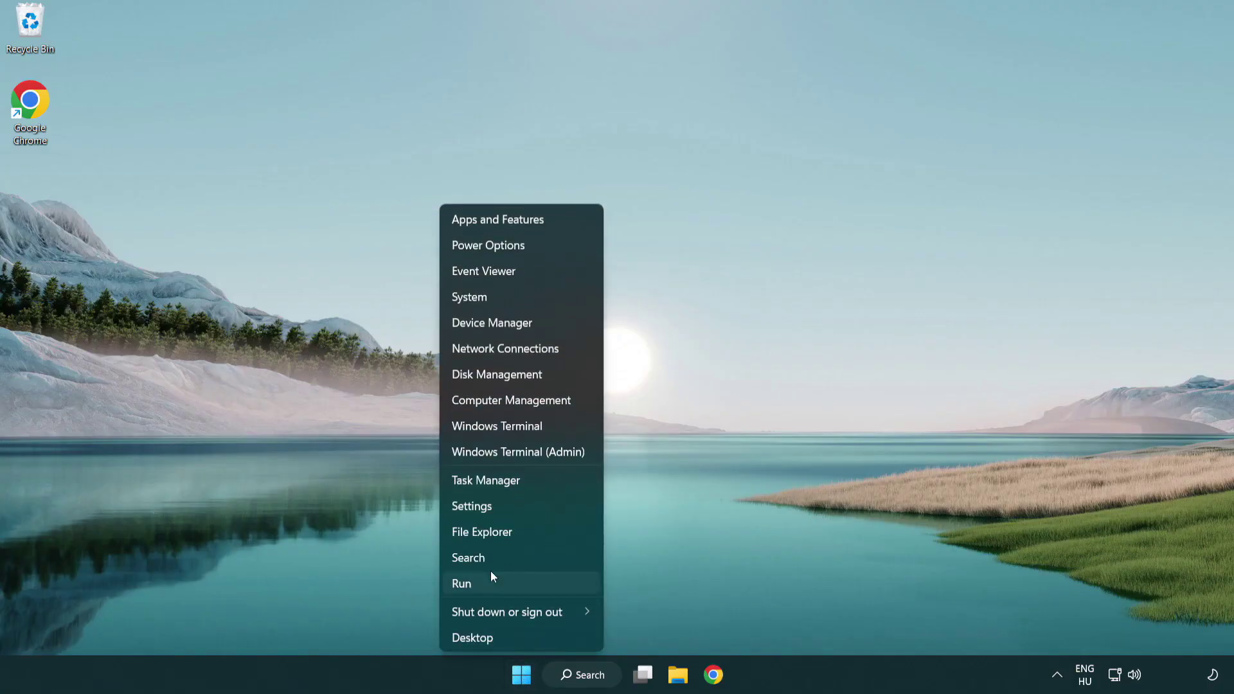
{"action": "left_click", "coordinate": [546, 481]}
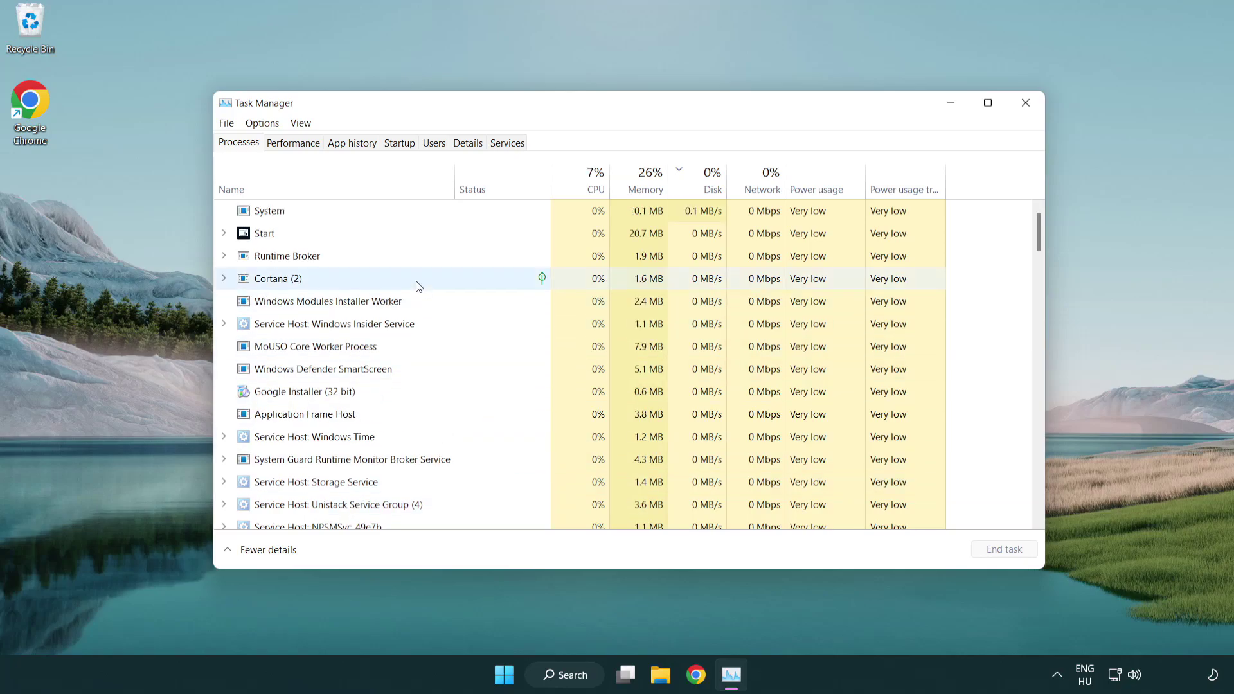
Step: Disable Terminal, Phone Link, Cortana and Windows Security notifications at startup, then close Task Manager
{"action": "left_click", "coordinate": [402, 144]}
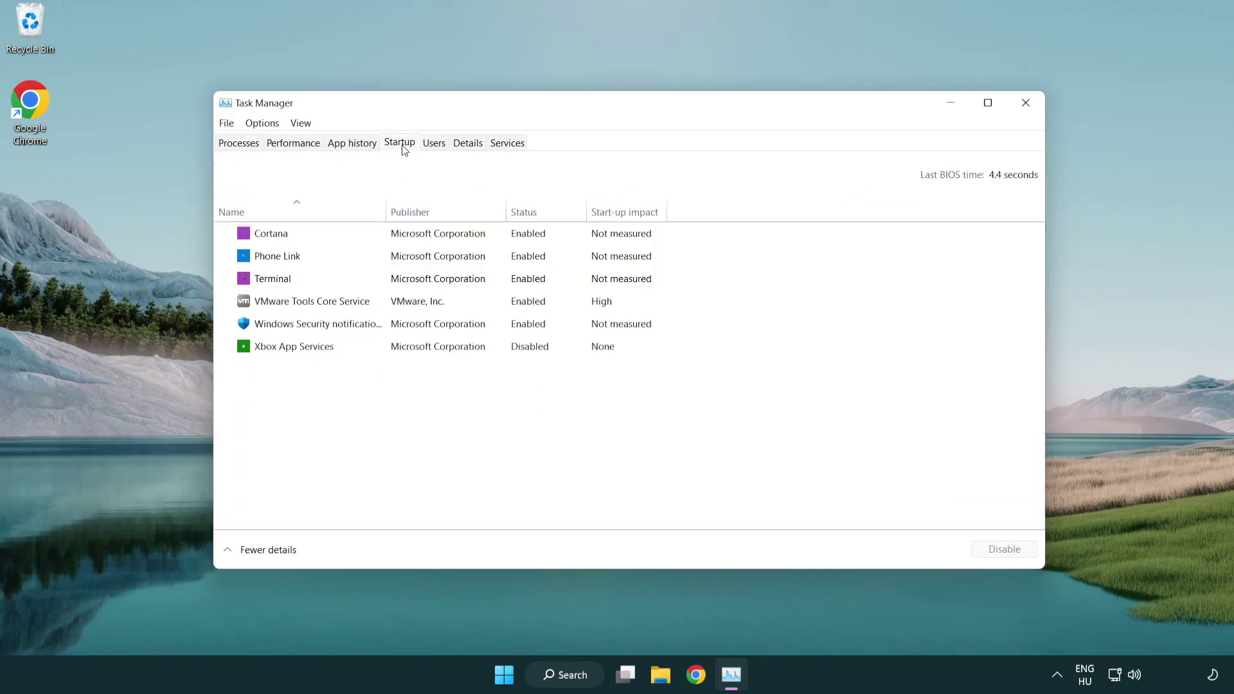
{"action": "left_click", "coordinate": [404, 281]}
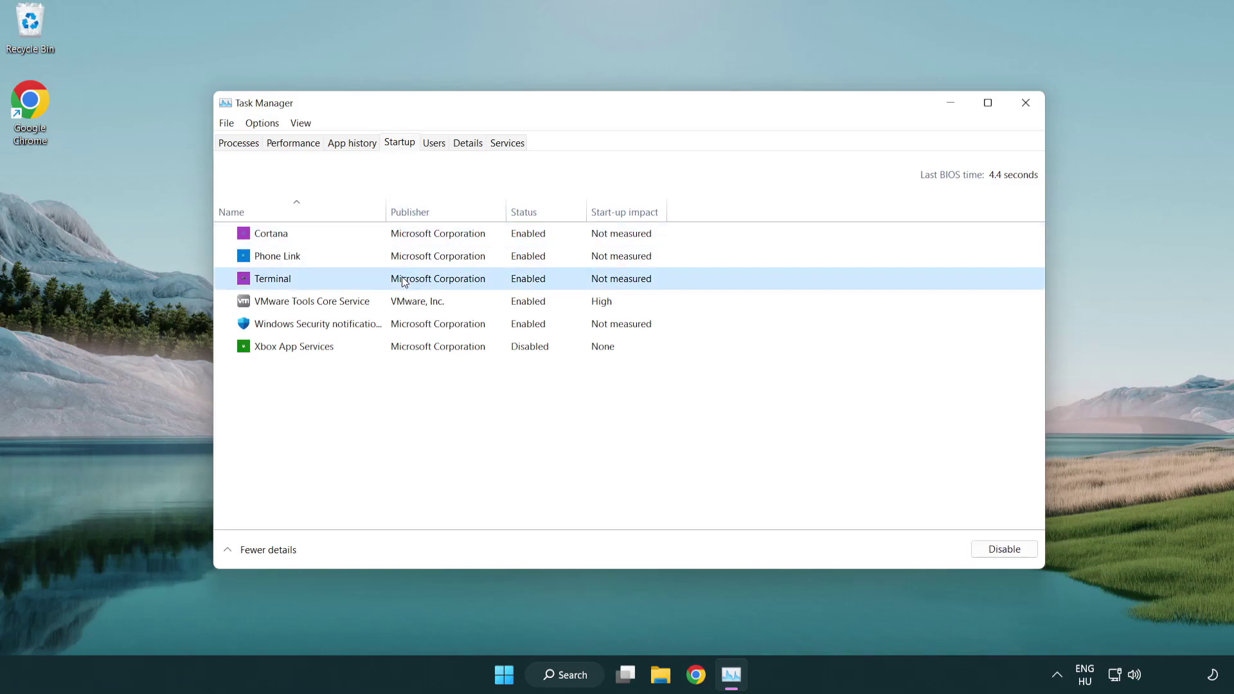
{"action": "left_click", "coordinate": [1001, 549]}
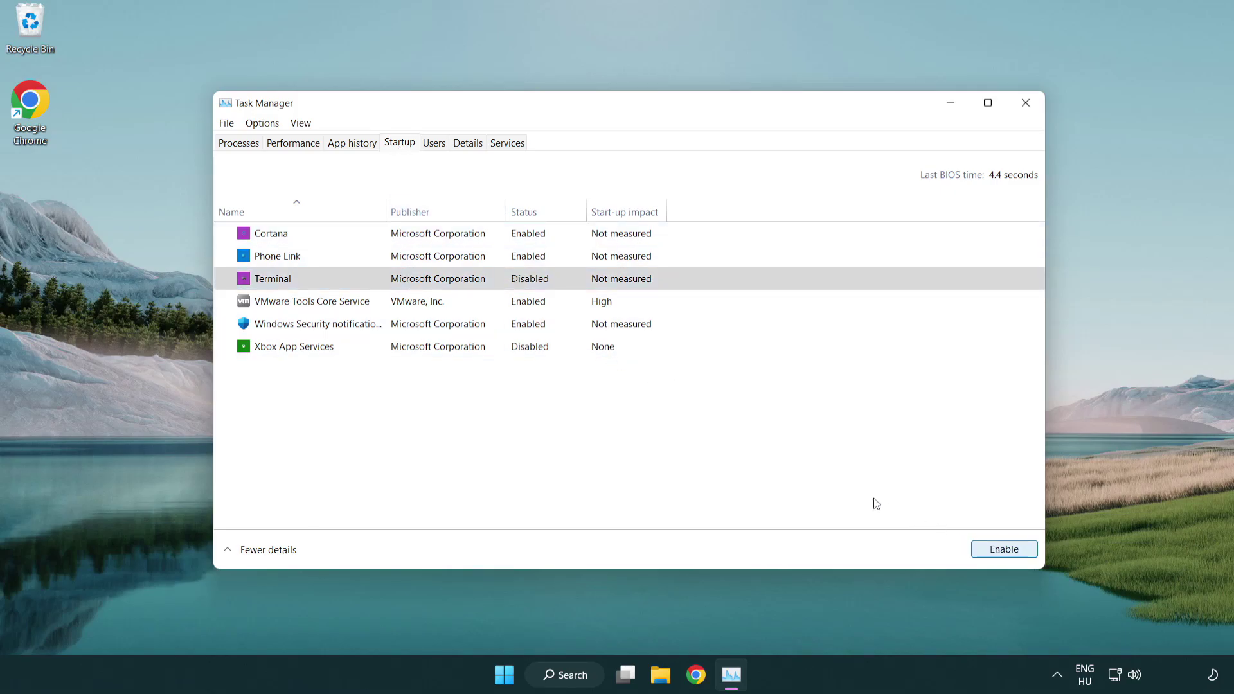
{"action": "left_click", "coordinate": [512, 258]}
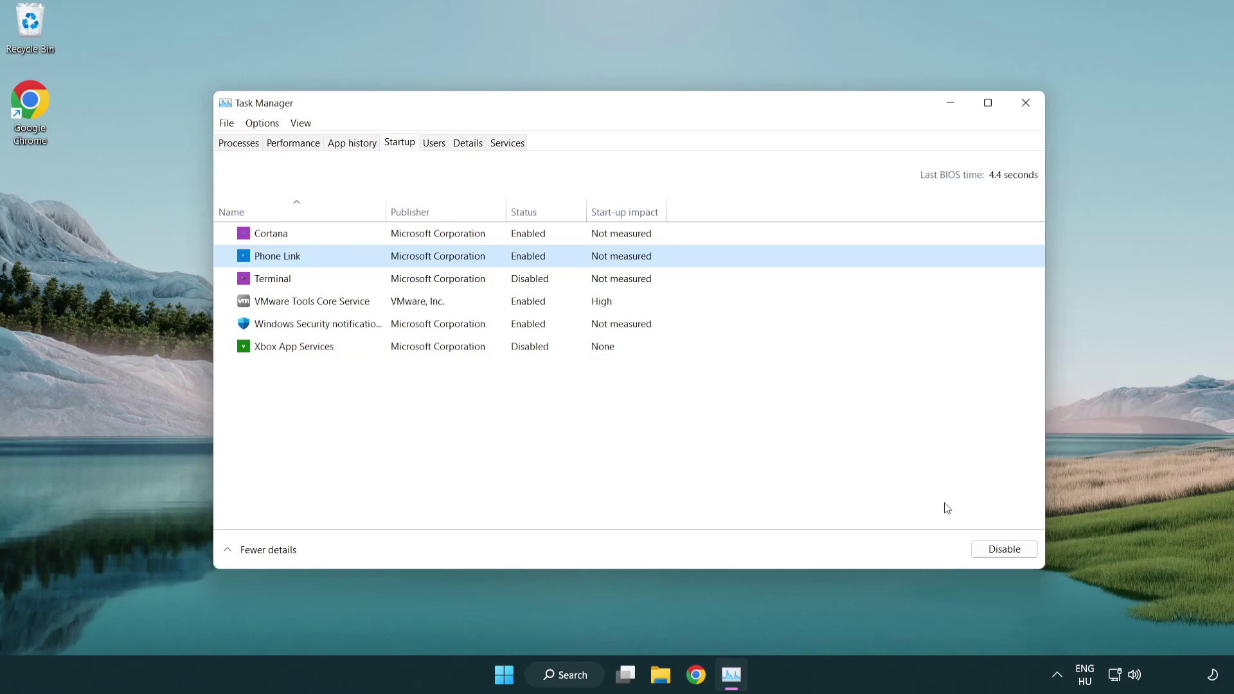
{"action": "left_click", "coordinate": [1003, 551]}
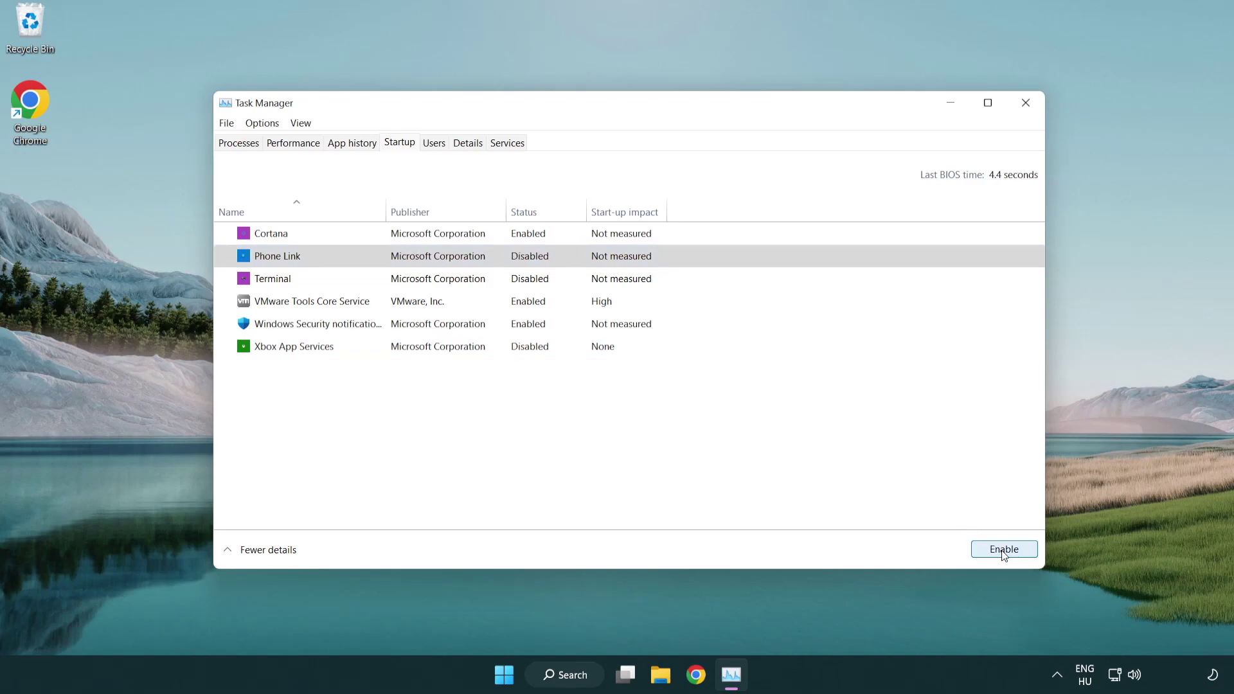
{"action": "left_click", "coordinate": [441, 241]}
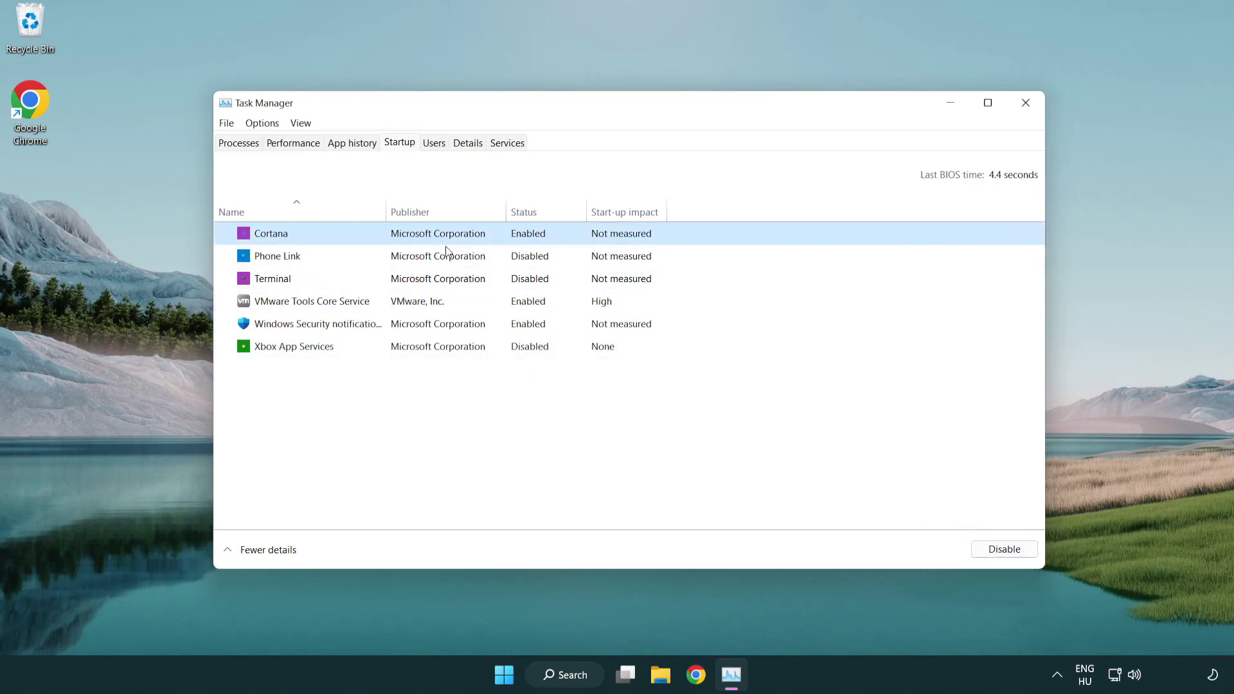
{"action": "left_click", "coordinate": [982, 549]}
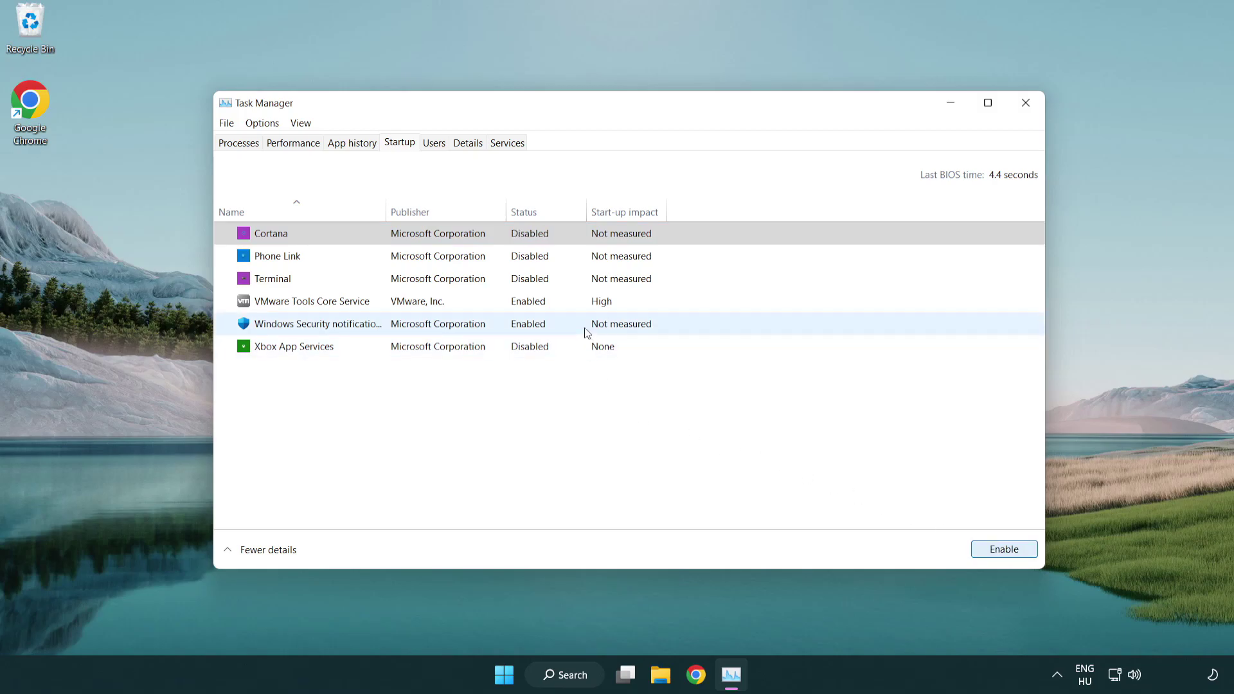
{"action": "left_click", "coordinate": [587, 332]}
{"action": "left_click", "coordinate": [975, 547]}
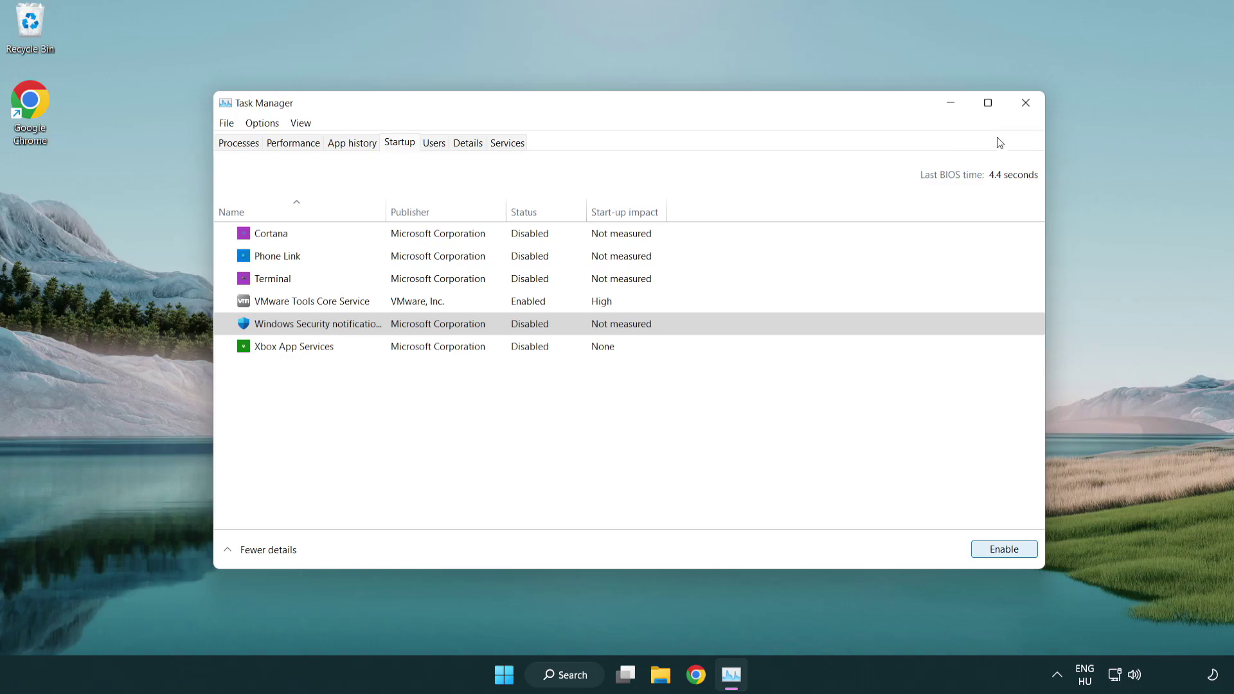
{"action": "left_click", "coordinate": [1029, 111]}
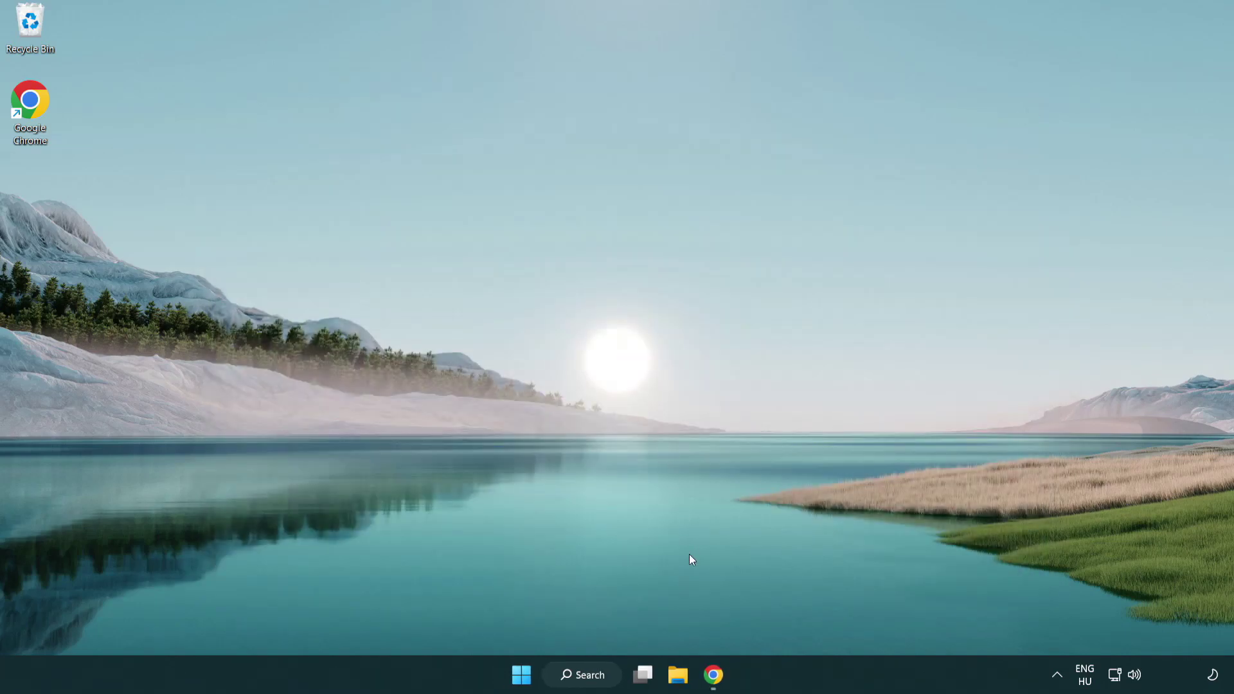
Step: Return to Chrome and download the DirectX End-User Runtime Web Installer (dxwebsetup.exe)
{"action": "left_click", "coordinate": [713, 675]}
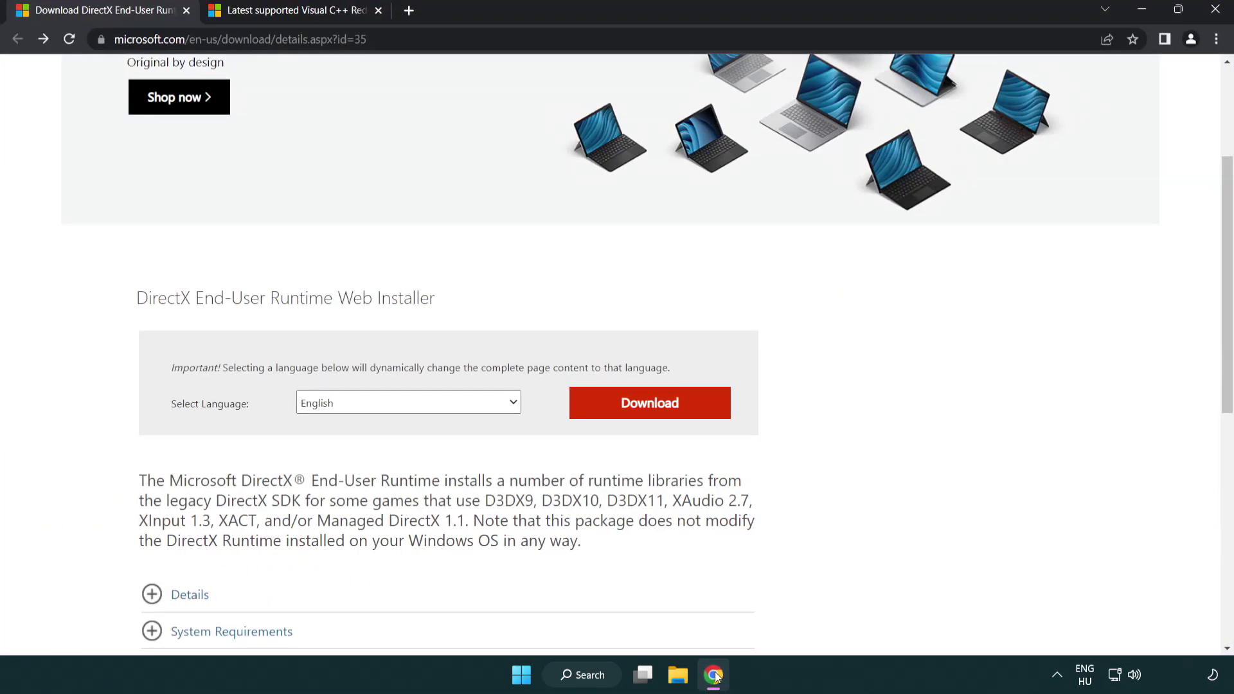
{"action": "scroll", "coordinate": [529, 574], "scroll_direction": "up", "scroll_amount": 3}
{"action": "left_click", "coordinate": [149, 38]}
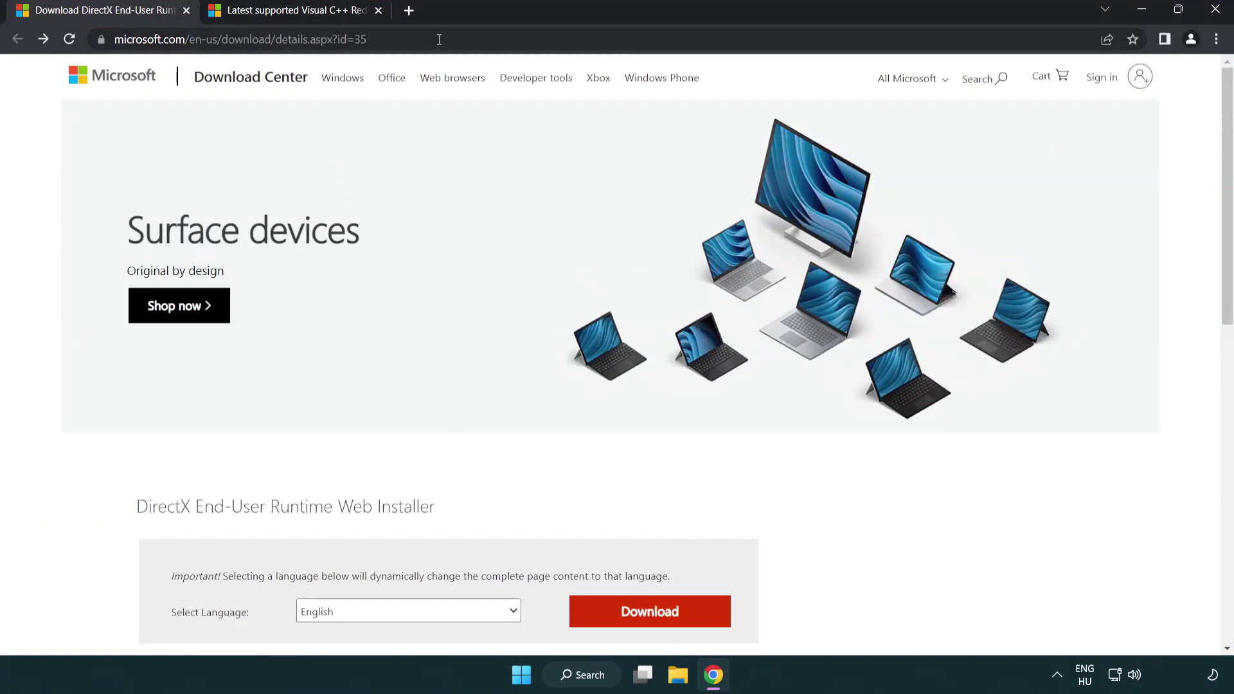
{"action": "left_click", "coordinate": [1180, 279]}
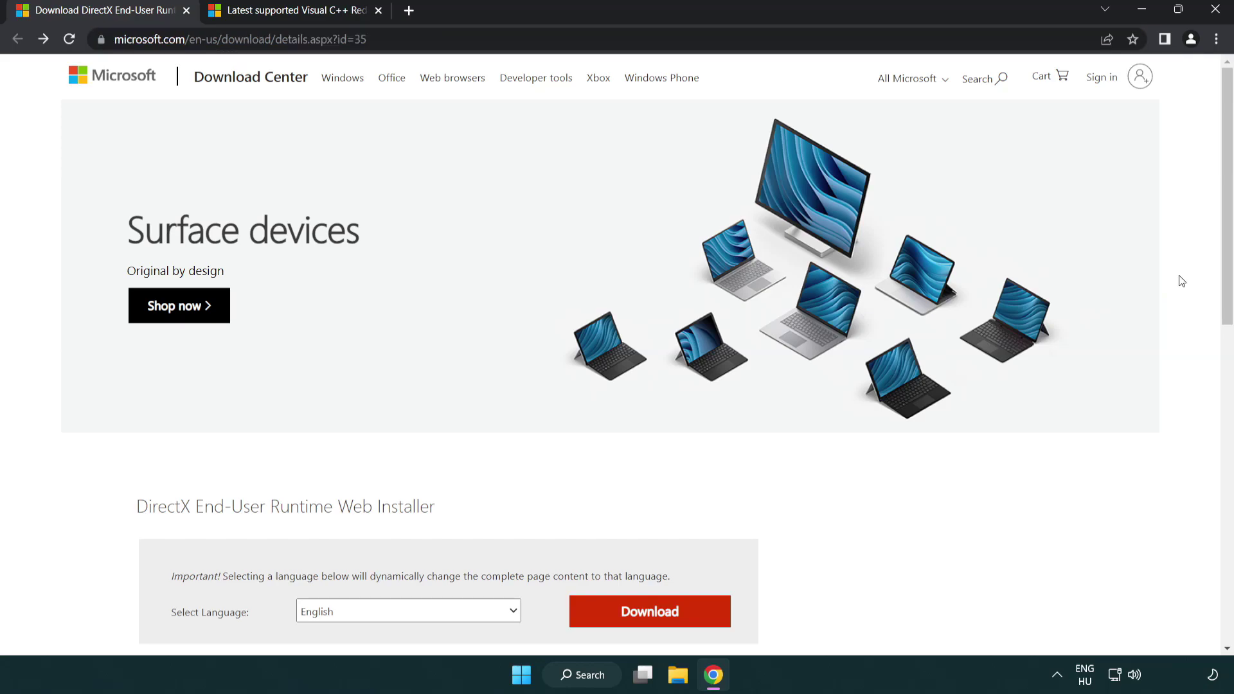
{"action": "left_click_drag", "start_coordinate": [1227, 279], "coordinate": [1225, 356]}
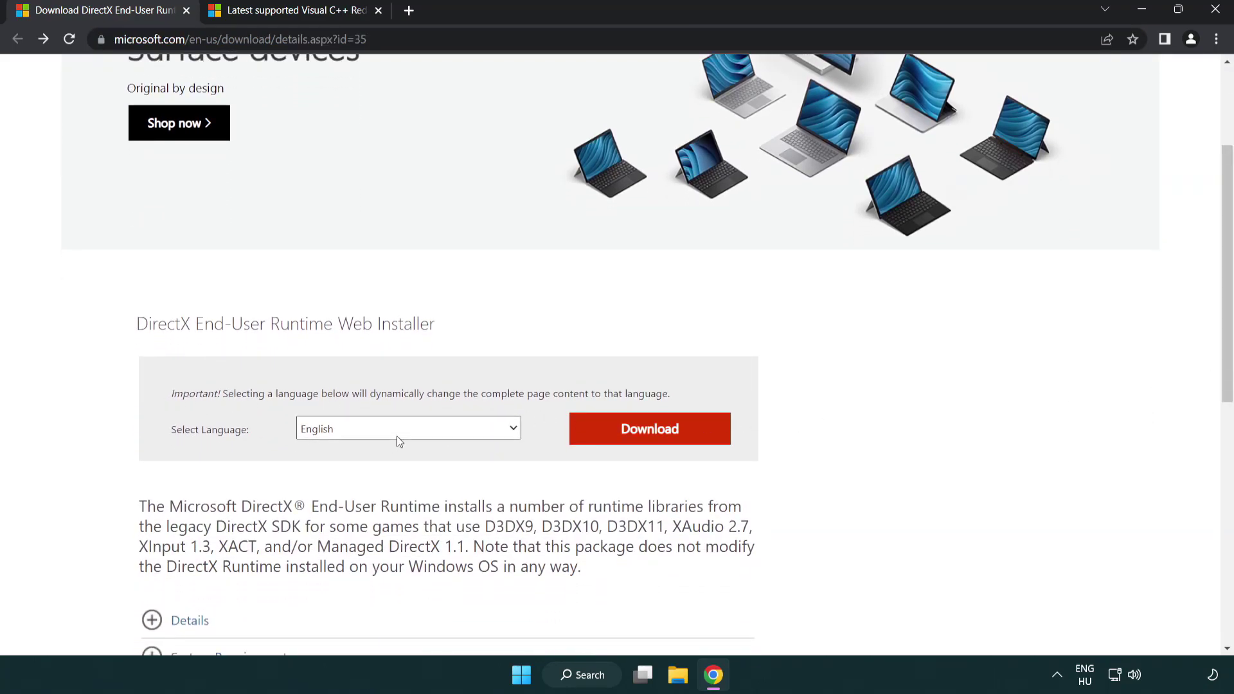
{"action": "left_click", "coordinate": [655, 442]}
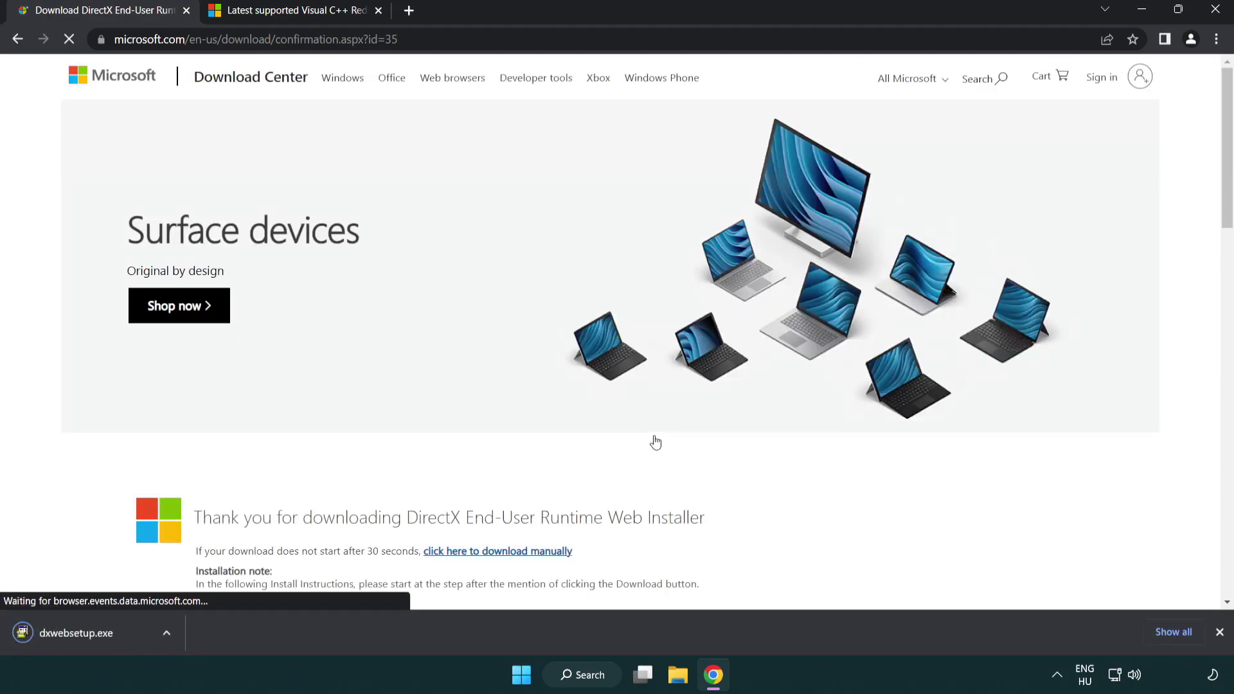
Step: Run dxwebsetup.exe, accept the license, skip the Bing Bar offer, and finish DirectX setup
{"action": "left_click", "coordinate": [80, 635]}
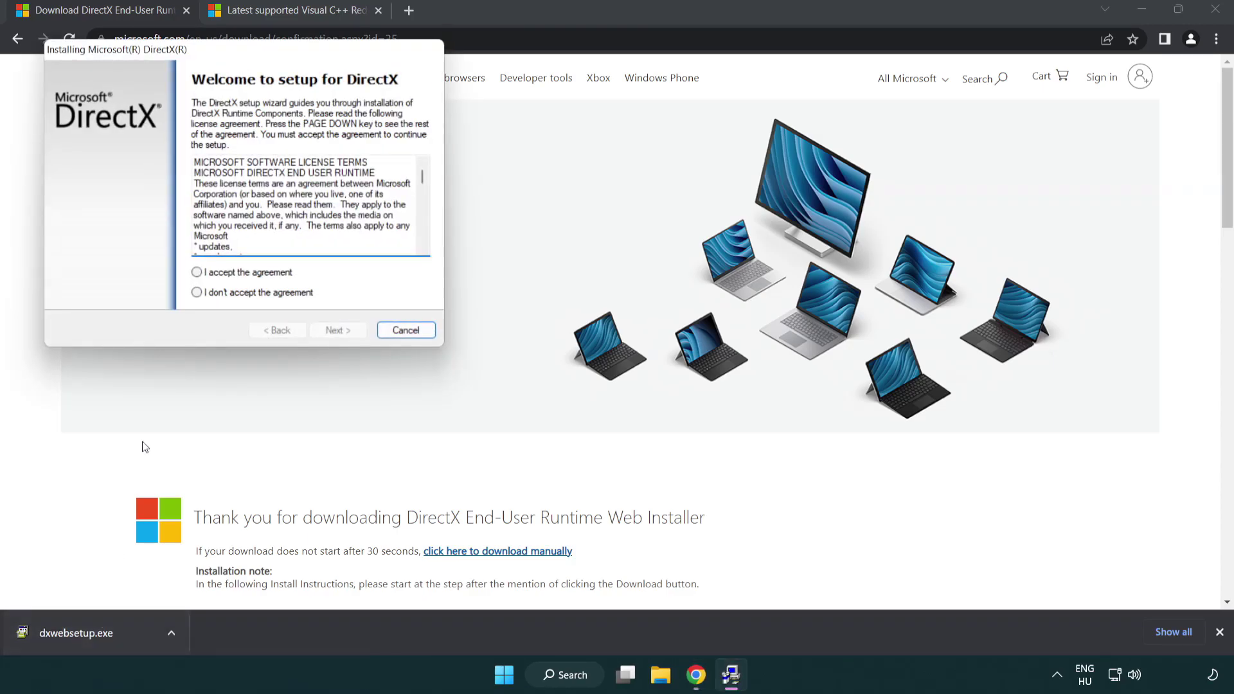
{"action": "left_click_drag", "start_coordinate": [187, 57], "coordinate": [542, 193]}
{"action": "scroll", "coordinate": [777, 318], "scroll_direction": "down", "scroll_amount": 15}
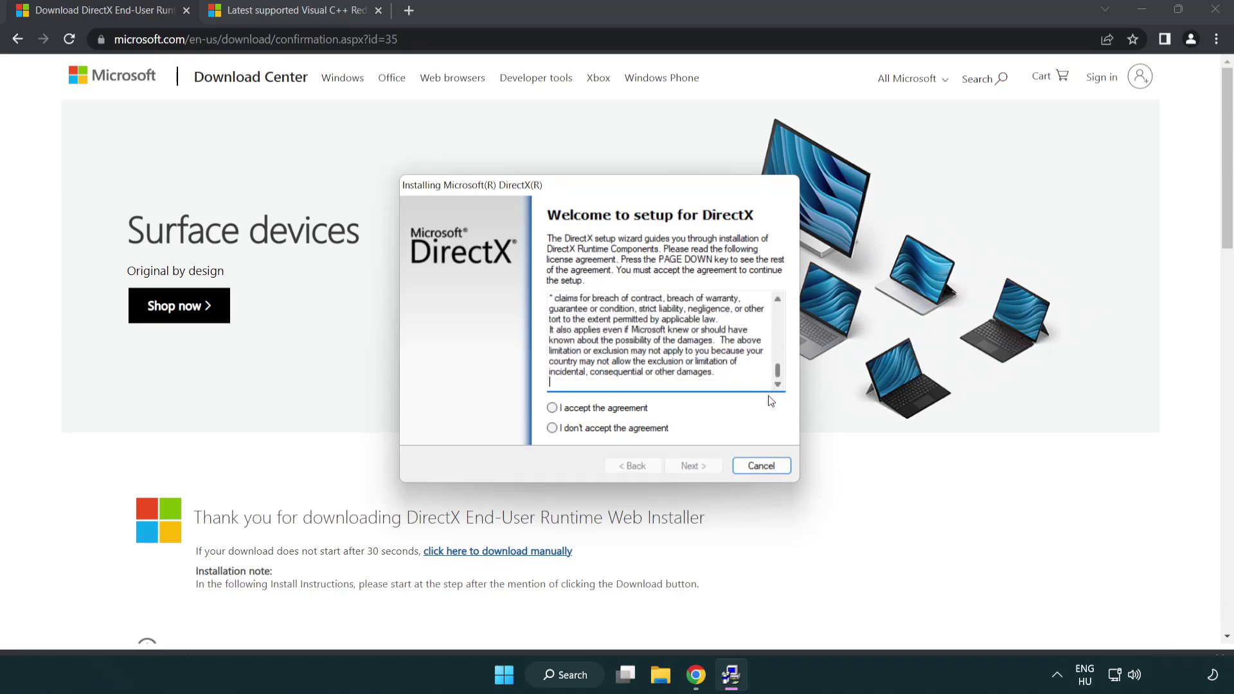
{"action": "left_click", "coordinate": [553, 409]}
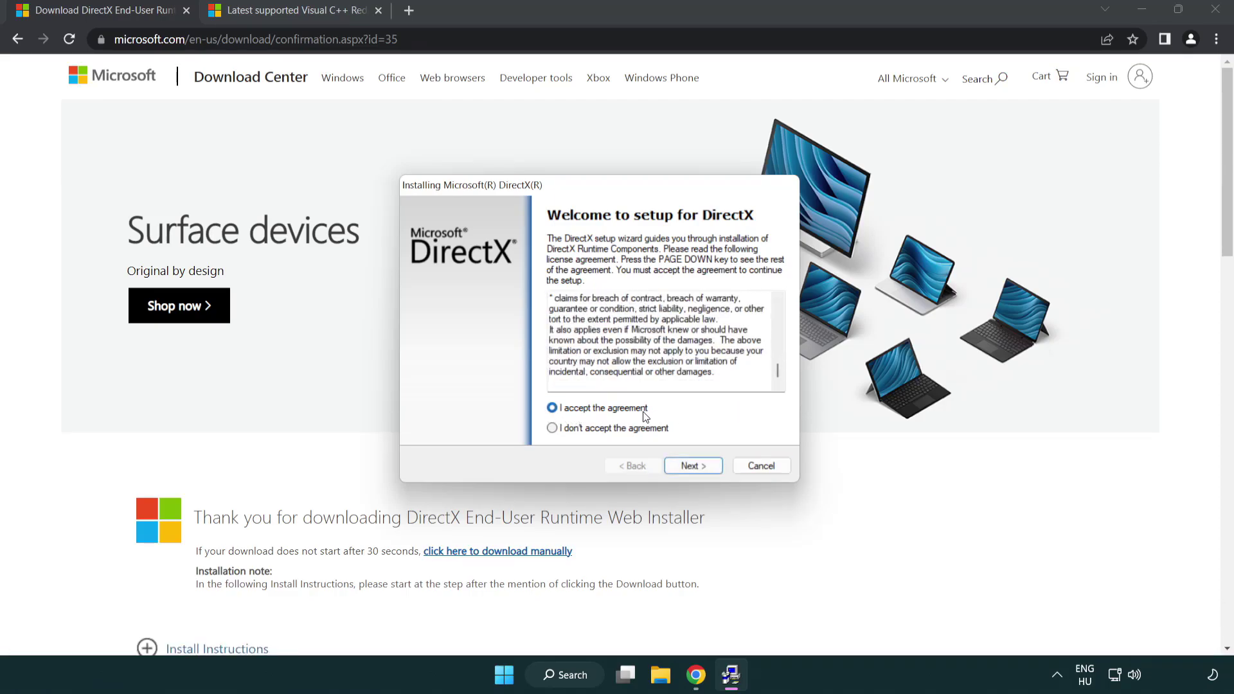
{"action": "left_click", "coordinate": [695, 466]}
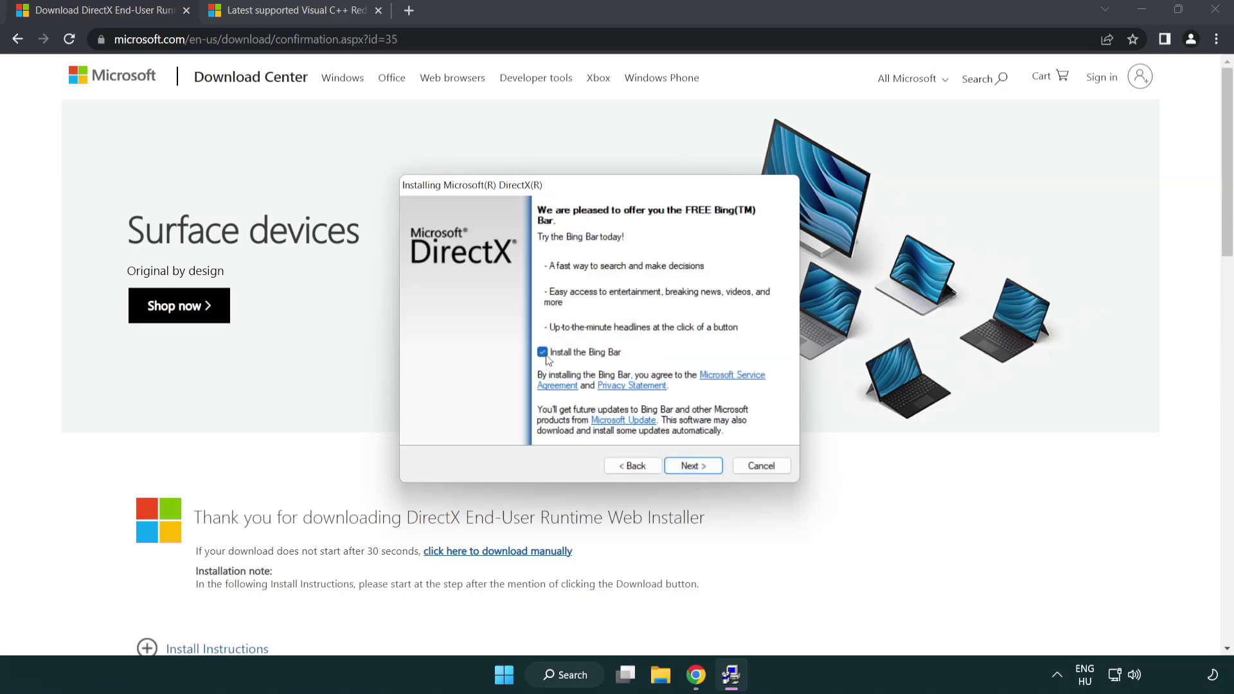
{"action": "left_click", "coordinate": [700, 468]}
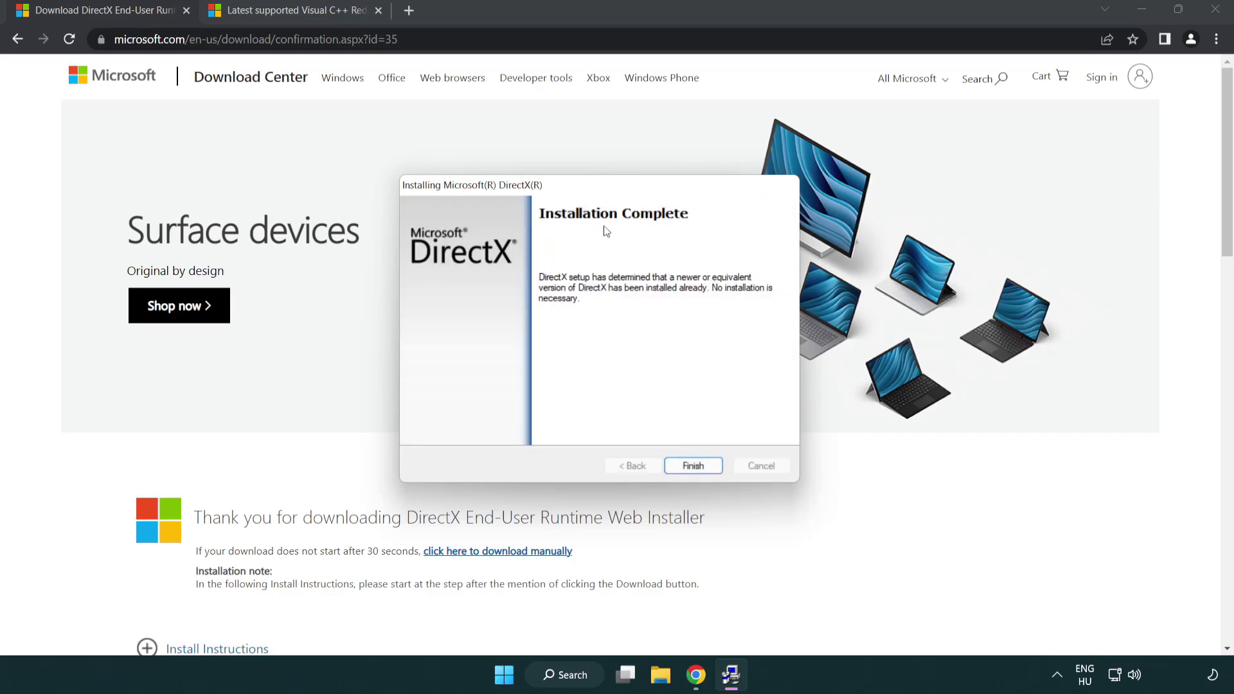
{"action": "left_click", "coordinate": [693, 466]}
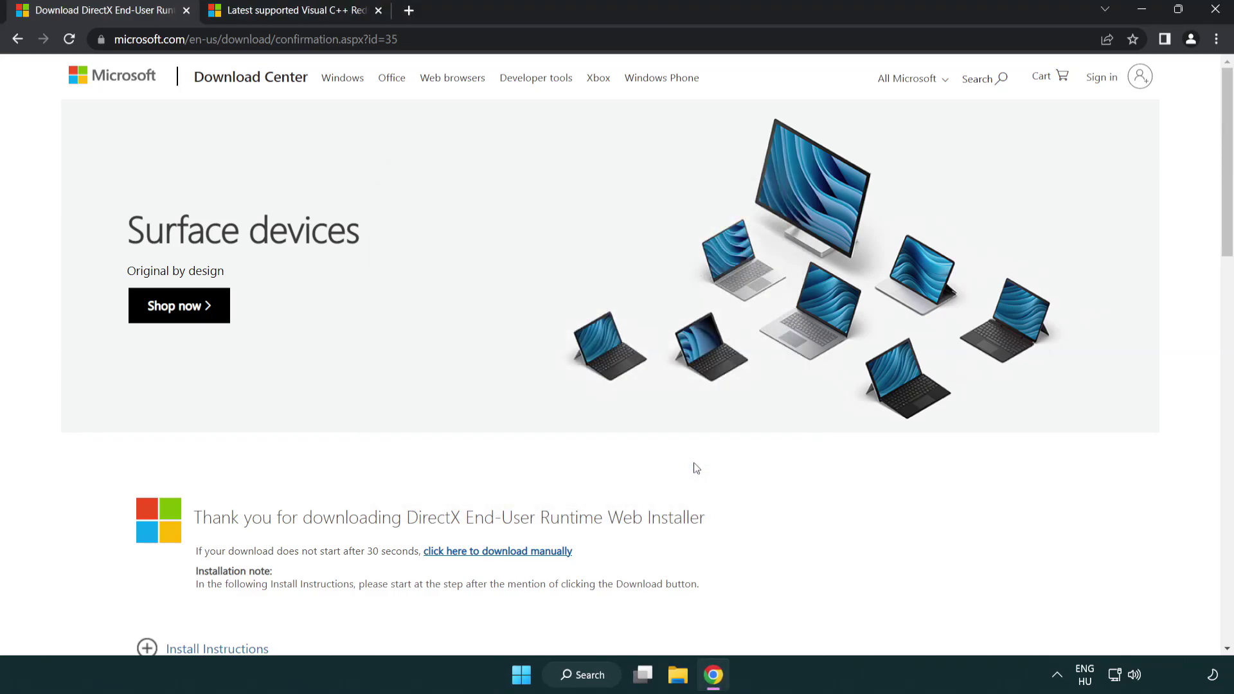
Step: Close the DirectX tab, download the x86 and x64 Visual C++ installers, and open VC_redist.arm64.exe
{"action": "left_click", "coordinate": [186, 11]}
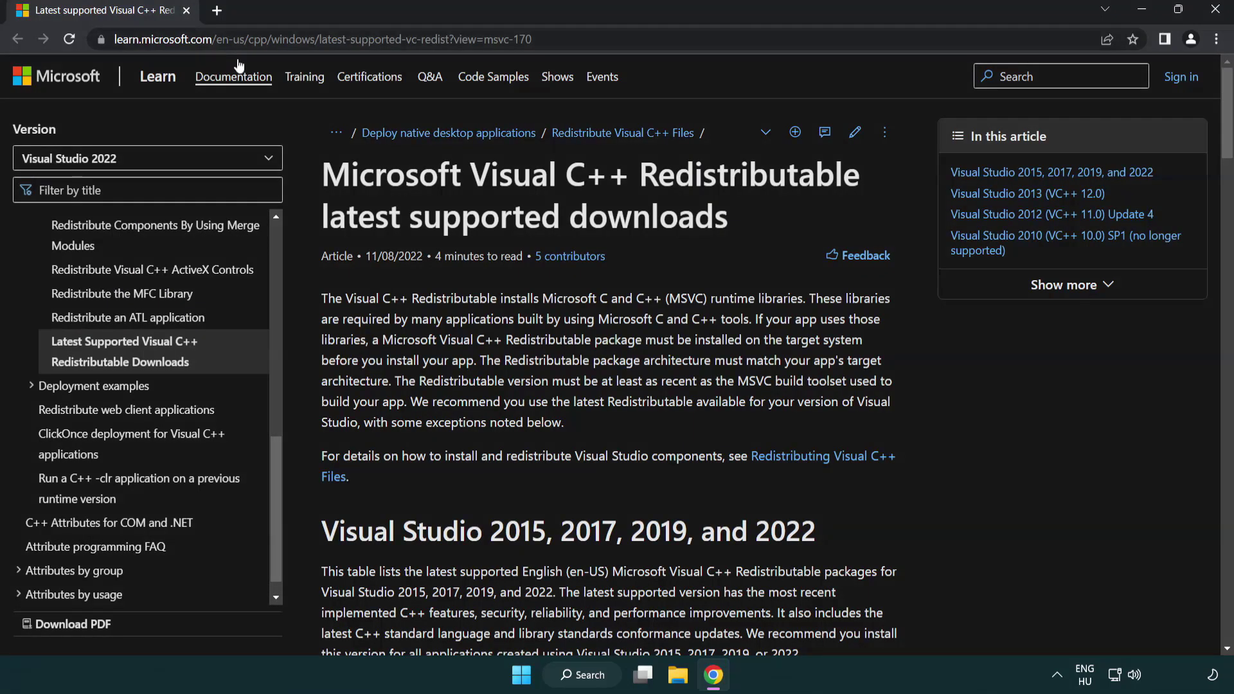
{"action": "left_click", "coordinate": [614, 40]}
{"action": "left_click", "coordinate": [613, 40]}
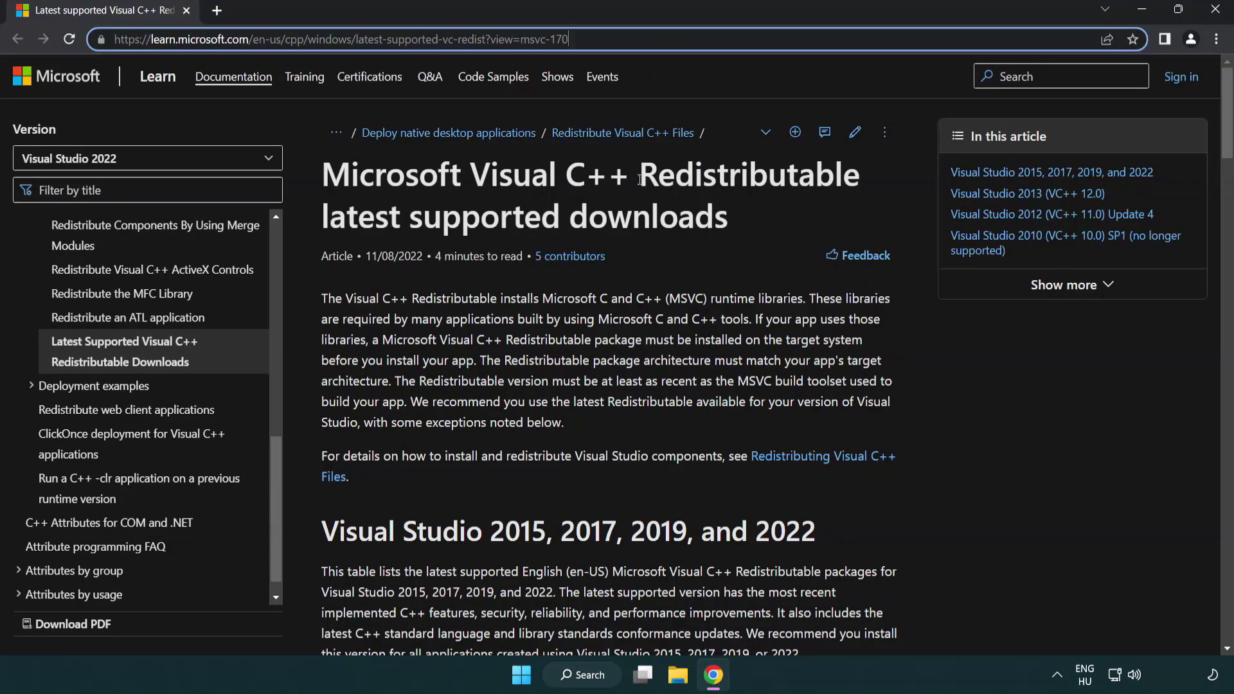
{"action": "left_click", "coordinate": [635, 212]}
{"action": "scroll", "coordinate": [635, 211], "scroll_direction": "down", "scroll_amount": 6}
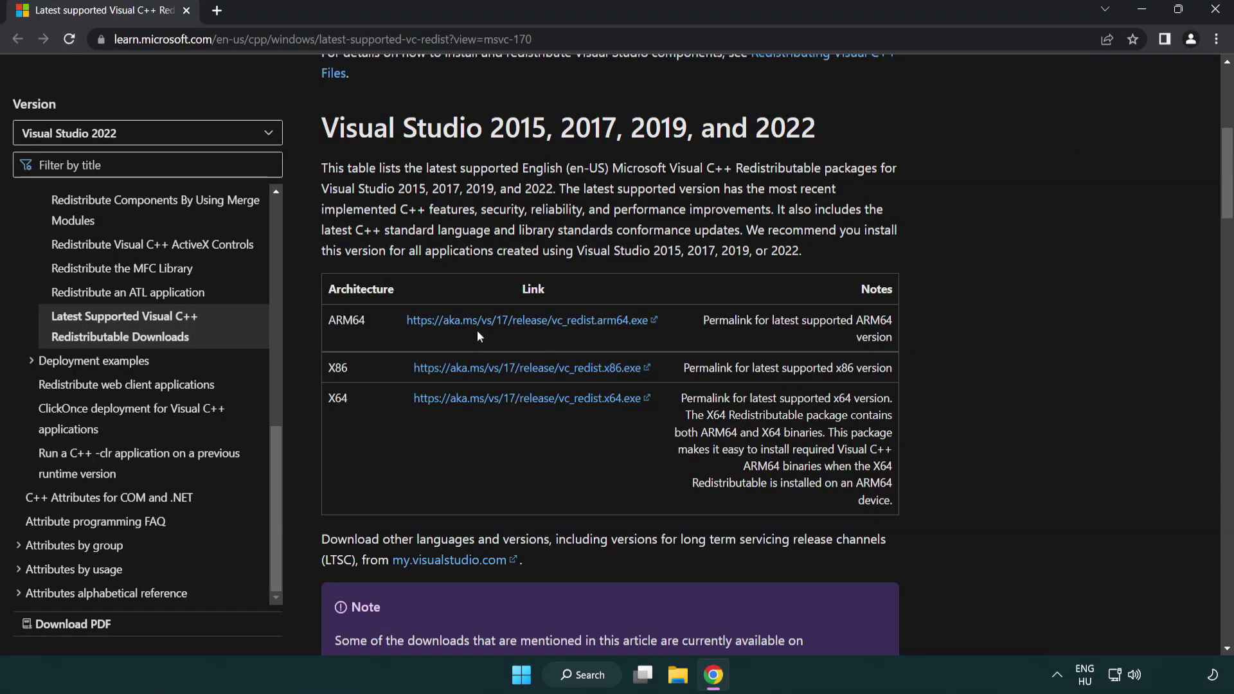
{"action": "left_click", "coordinate": [510, 361]}
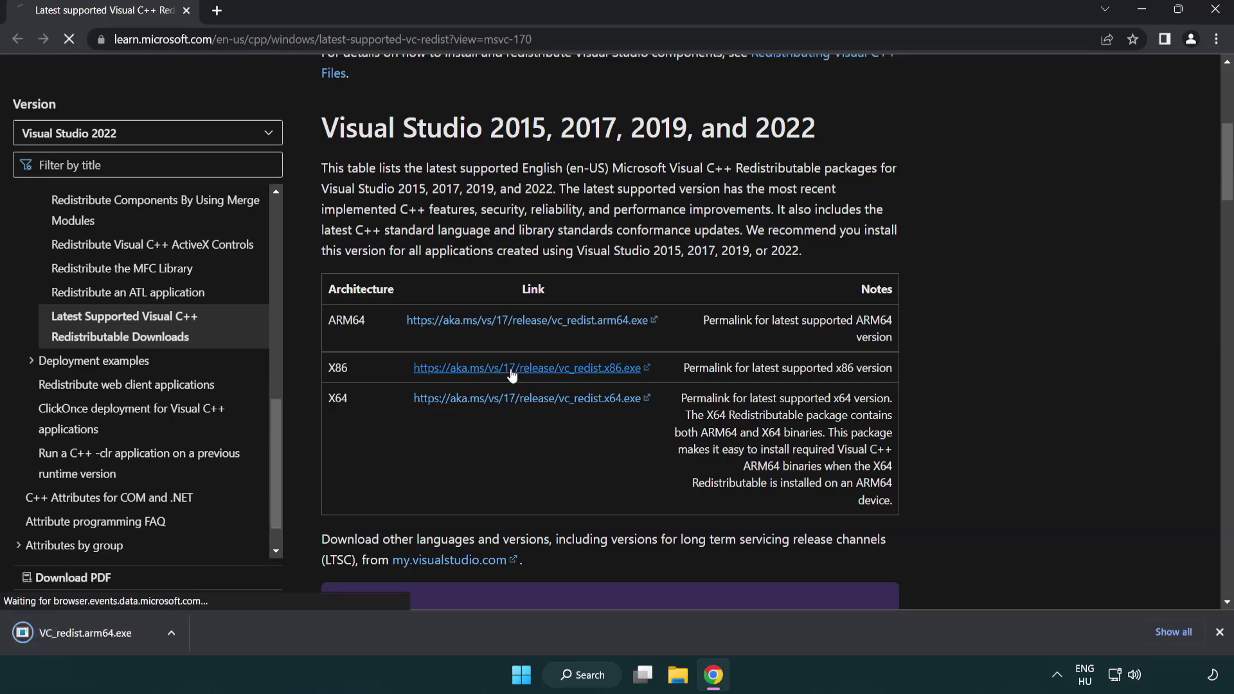
{"action": "left_click", "coordinate": [518, 404]}
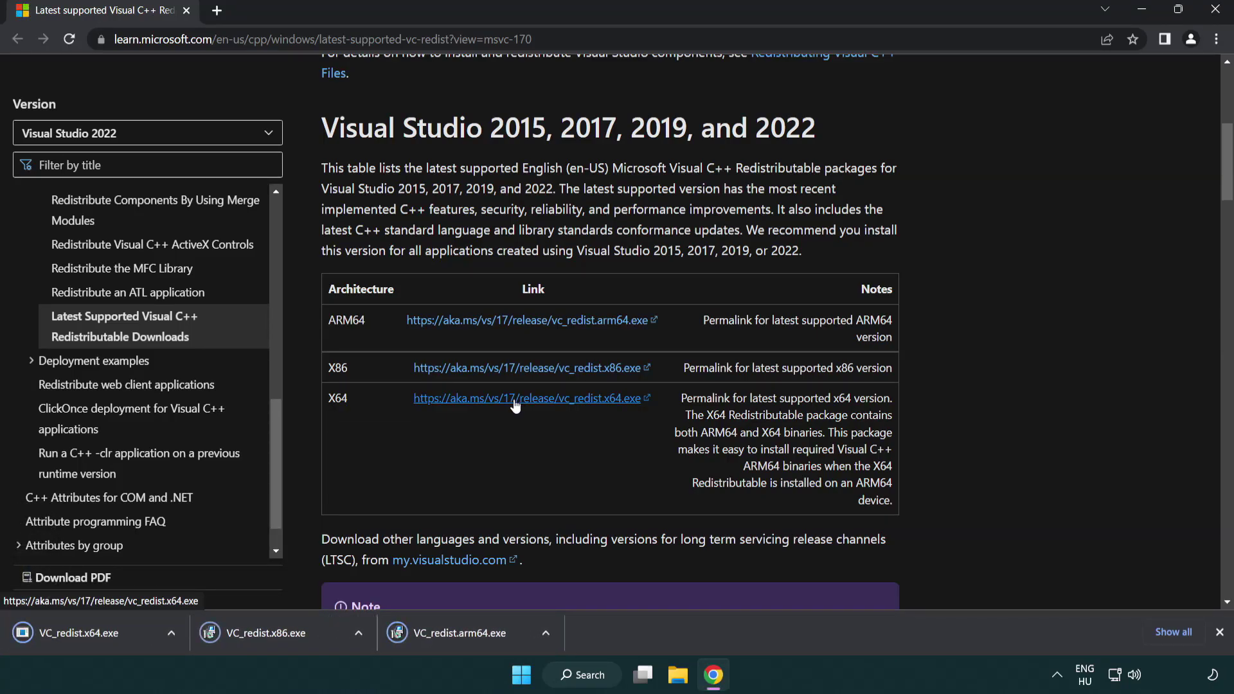
{"action": "left_click", "coordinate": [472, 642]}
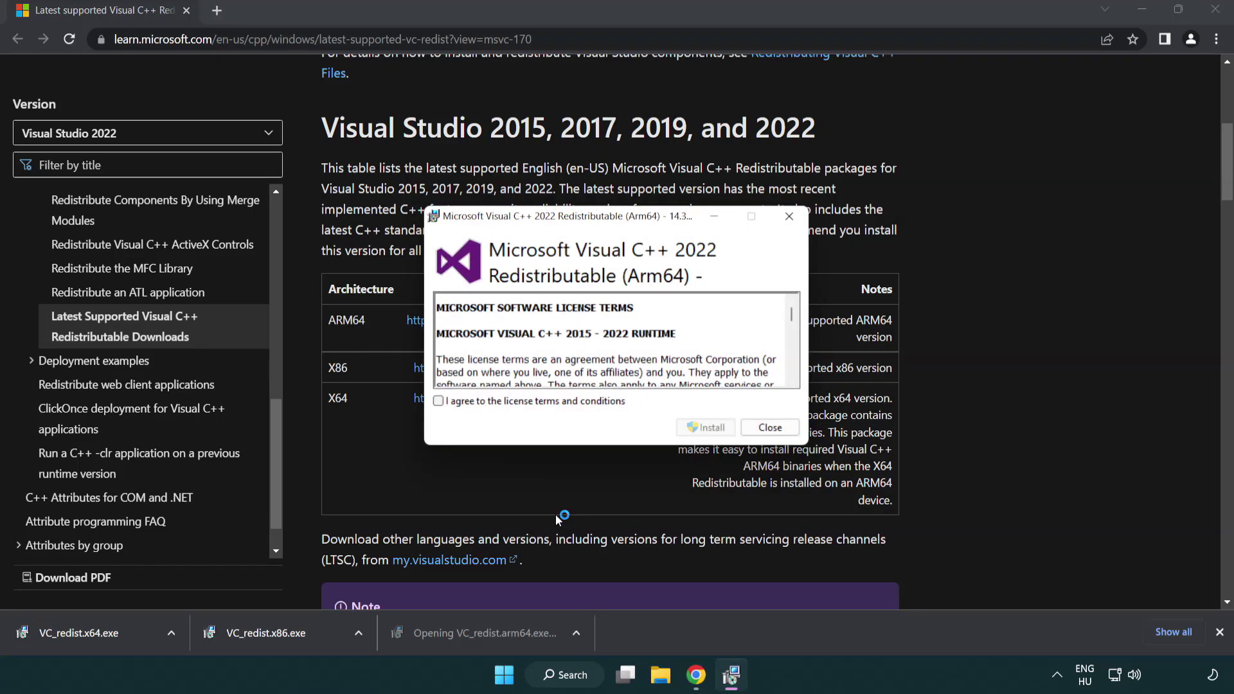
Step: Agree to the license and try installing the ARM64 redistributable, dismissing it when it fails
{"action": "left_click_drag", "start_coordinate": [795, 315], "coordinate": [800, 370]}
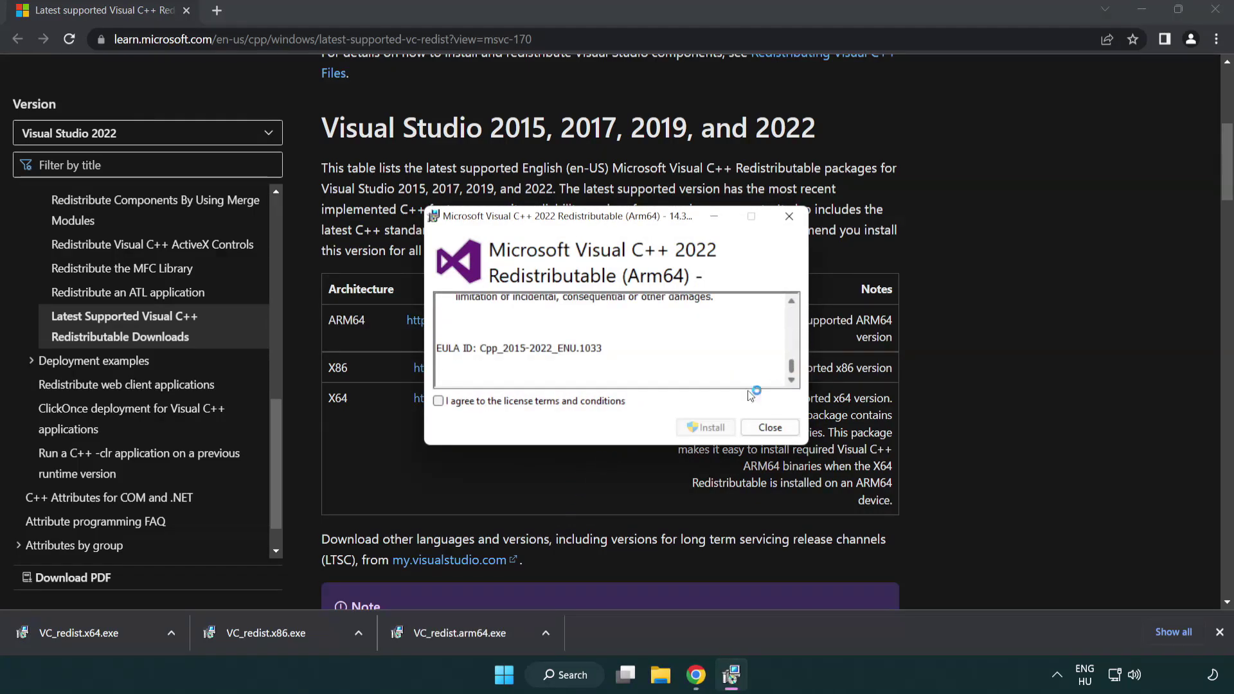
{"action": "left_click", "coordinate": [439, 402]}
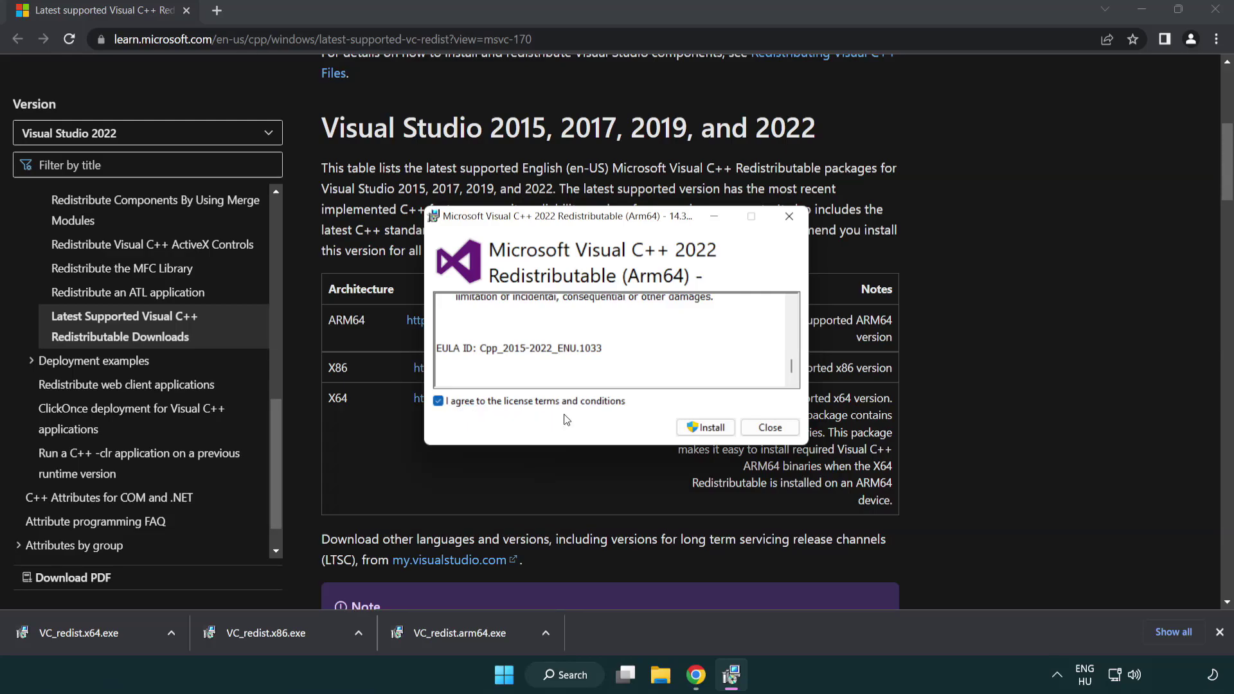
{"action": "left_click", "coordinate": [688, 427]}
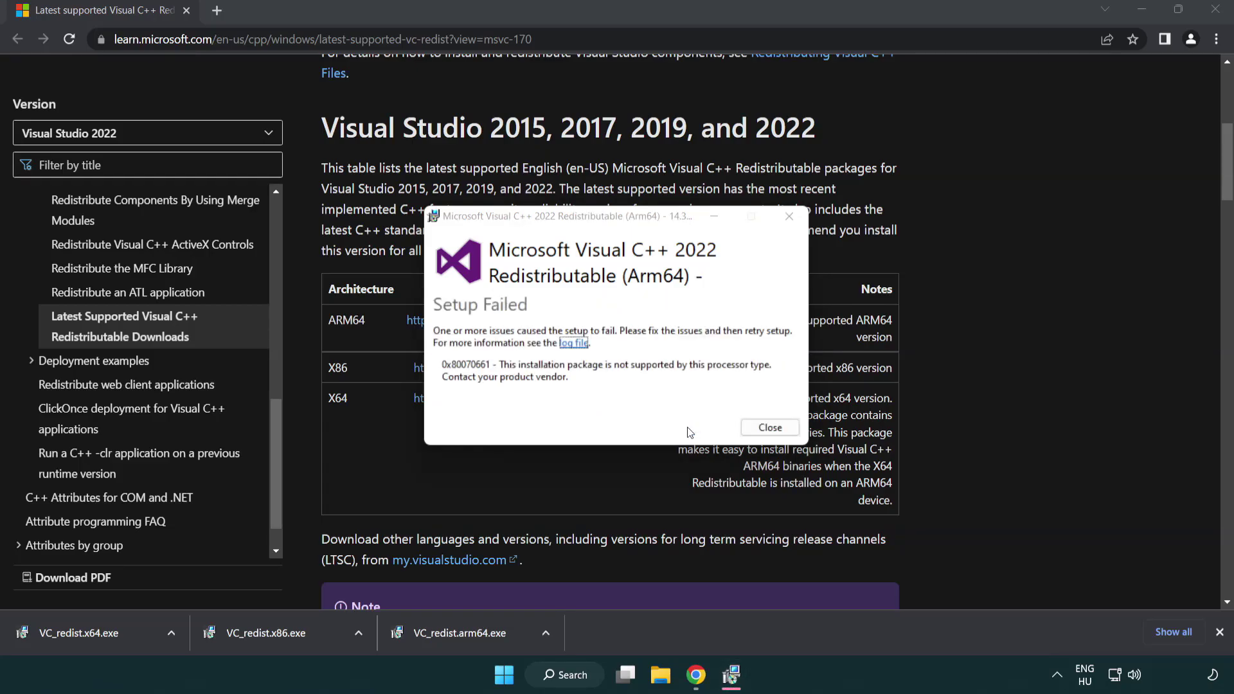
{"action": "left_click", "coordinate": [770, 428]}
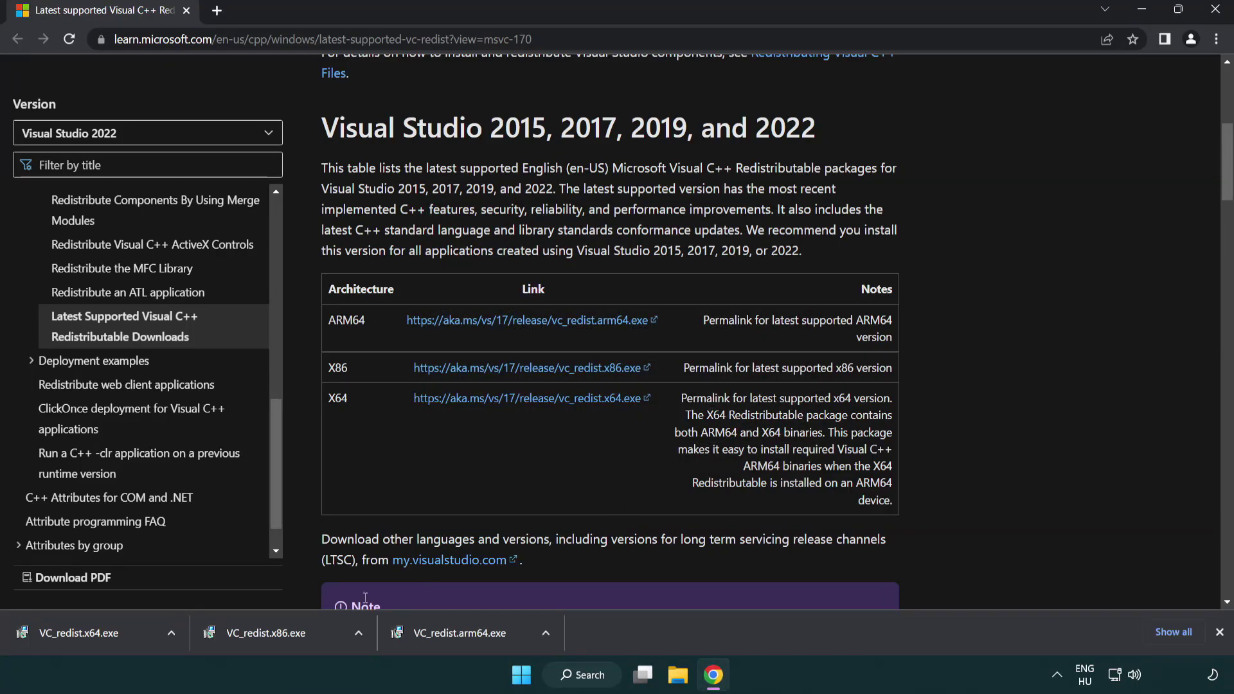
Step: Install the x86 and x64 Visual C++ 2015-2022 redistributables, closing each setup without restarting
{"action": "left_click", "coordinate": [277, 641]}
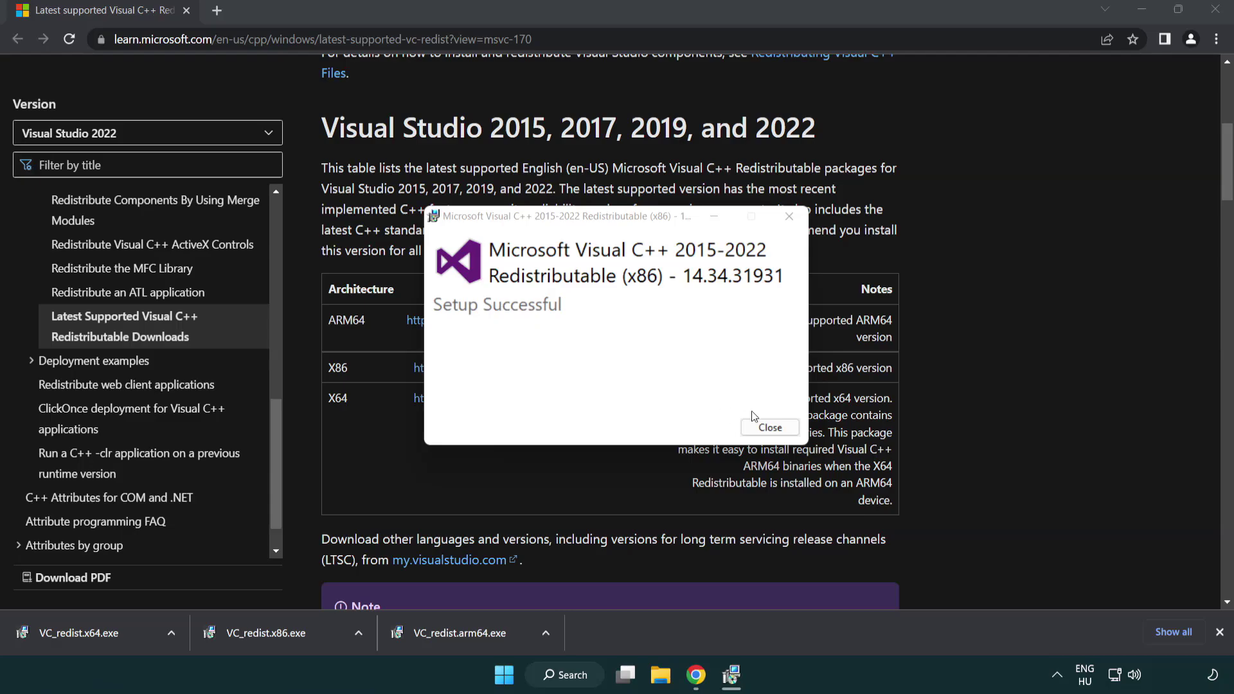
{"action": "left_click", "coordinate": [771, 428]}
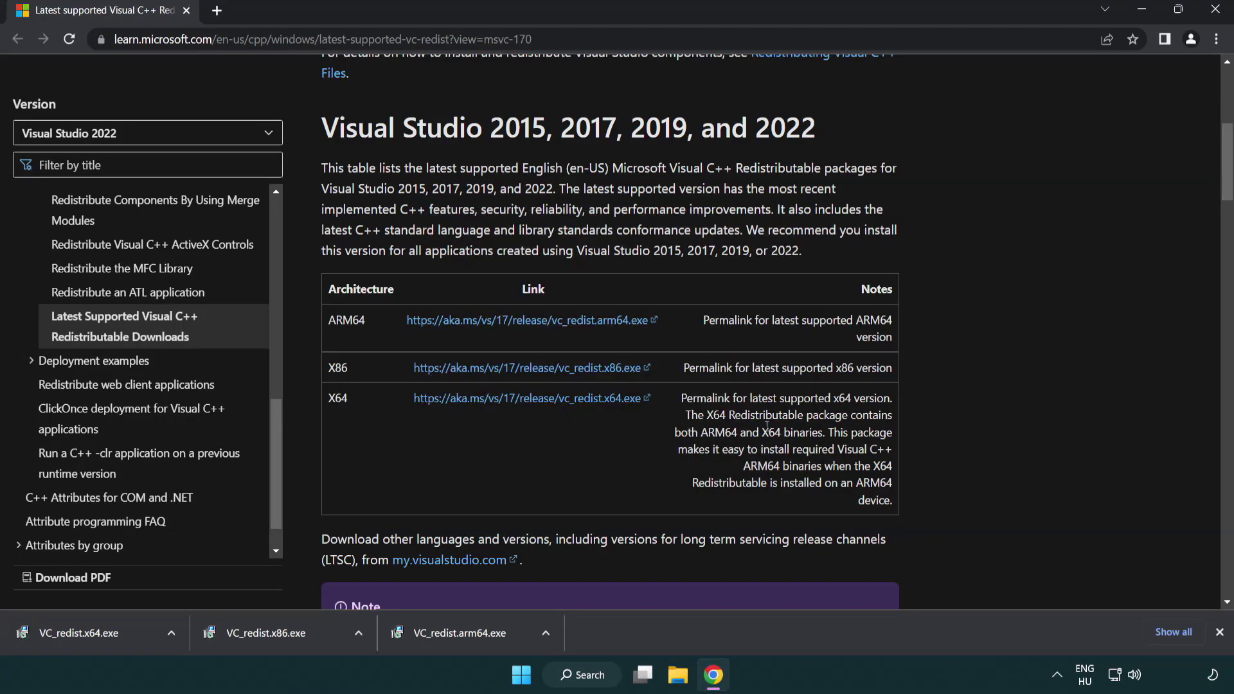
{"action": "left_click", "coordinate": [93, 630]}
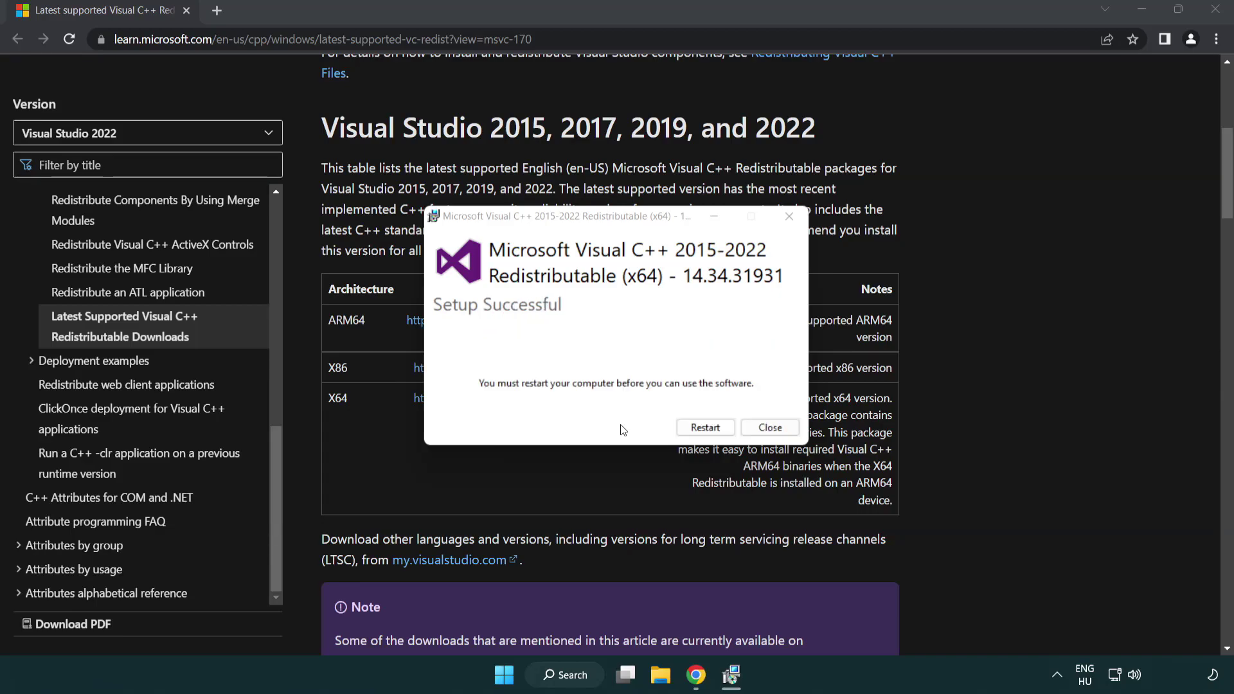
{"action": "left_click", "coordinate": [770, 428]}
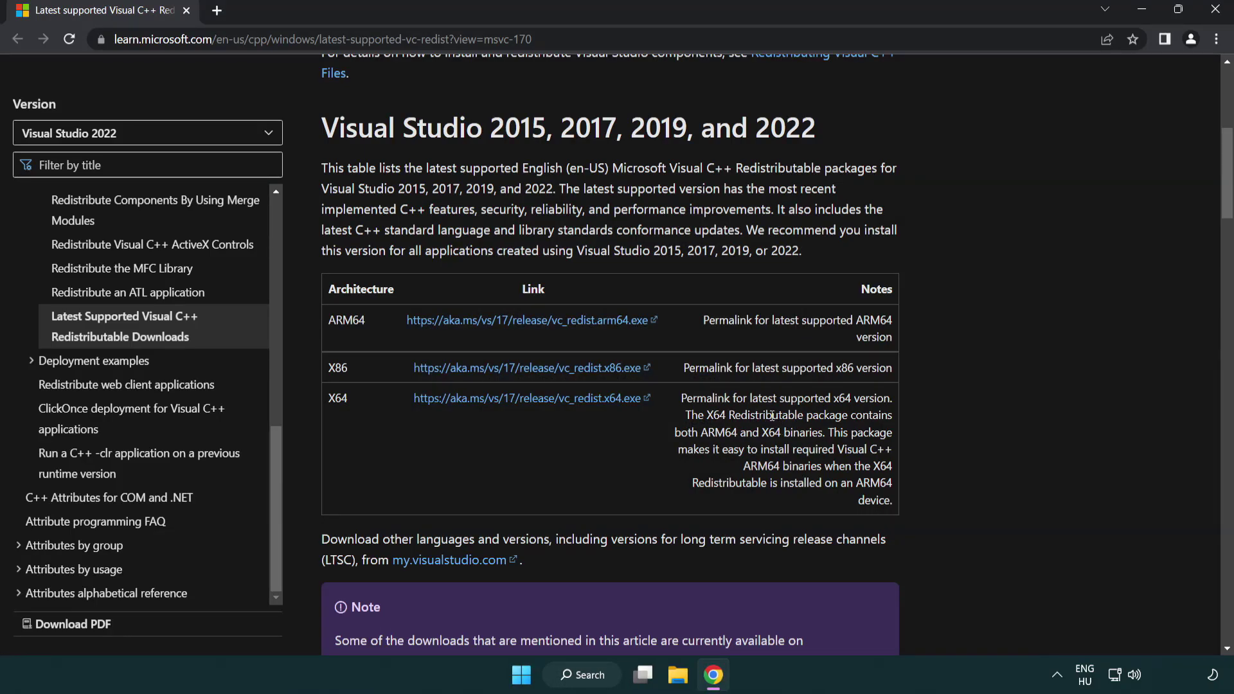
Step: Close Chrome and launch Command Prompt as administrator via a 'cmd' search
{"action": "left_click", "coordinate": [1216, 10]}
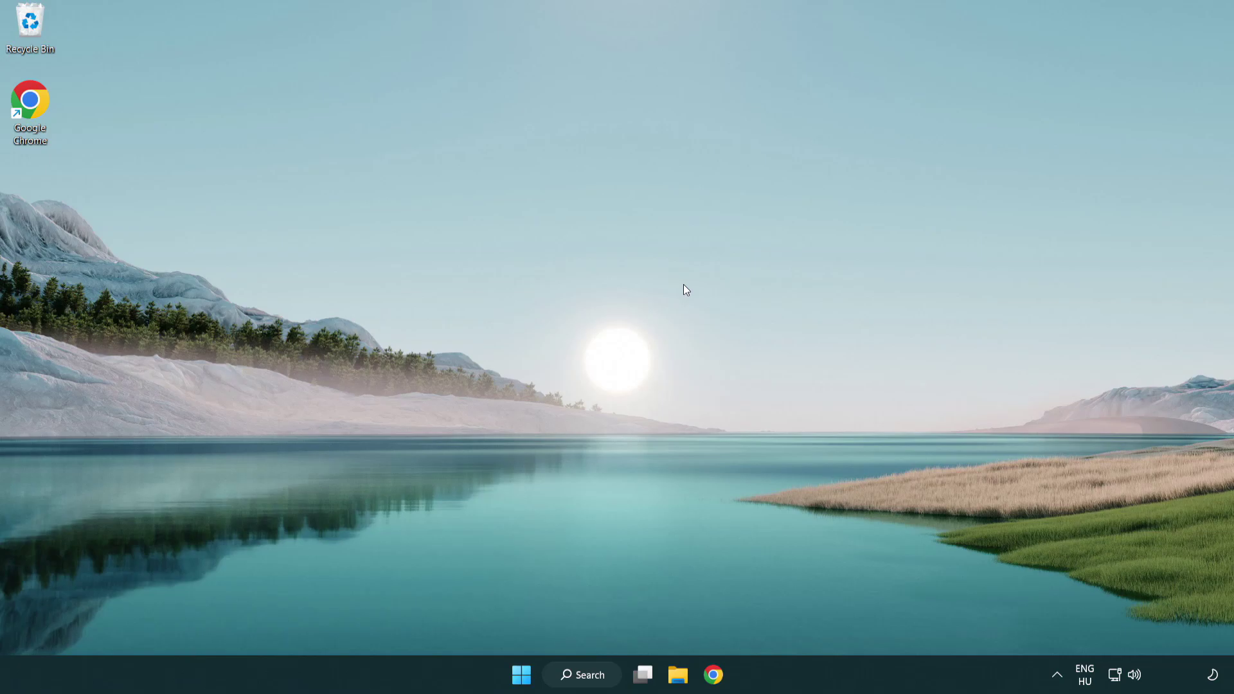
{"action": "left_click", "coordinate": [573, 676]}
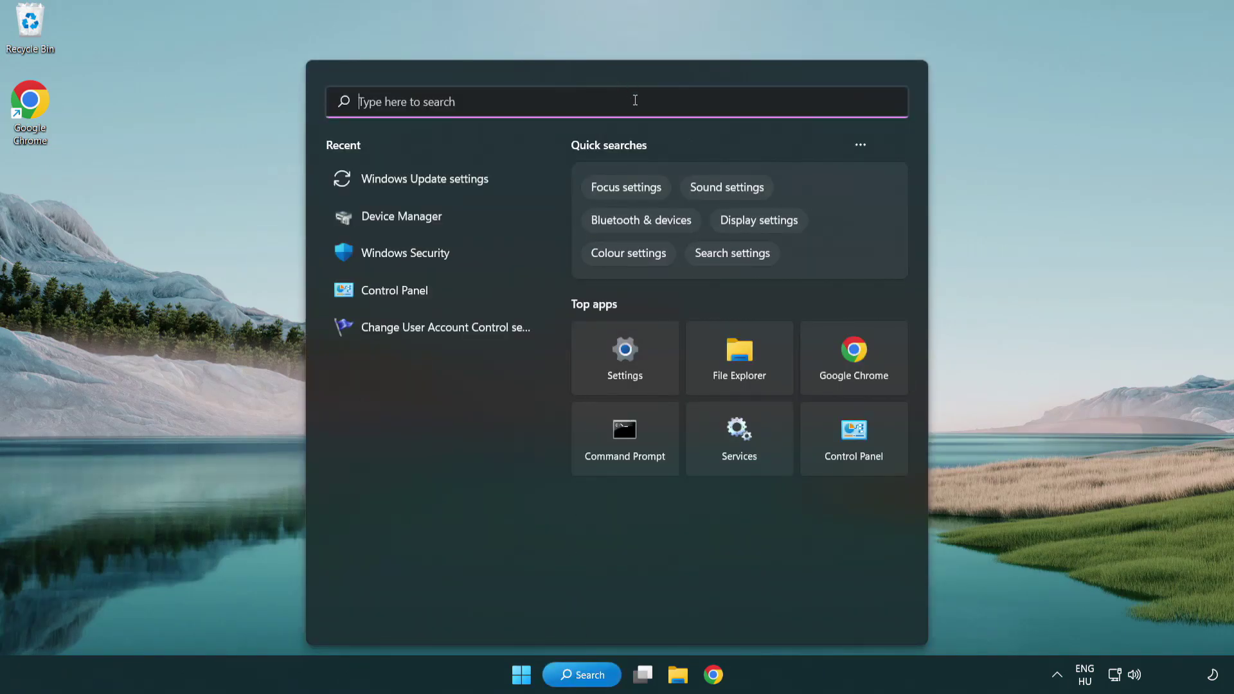
{"action": "type", "text": "cmd"}
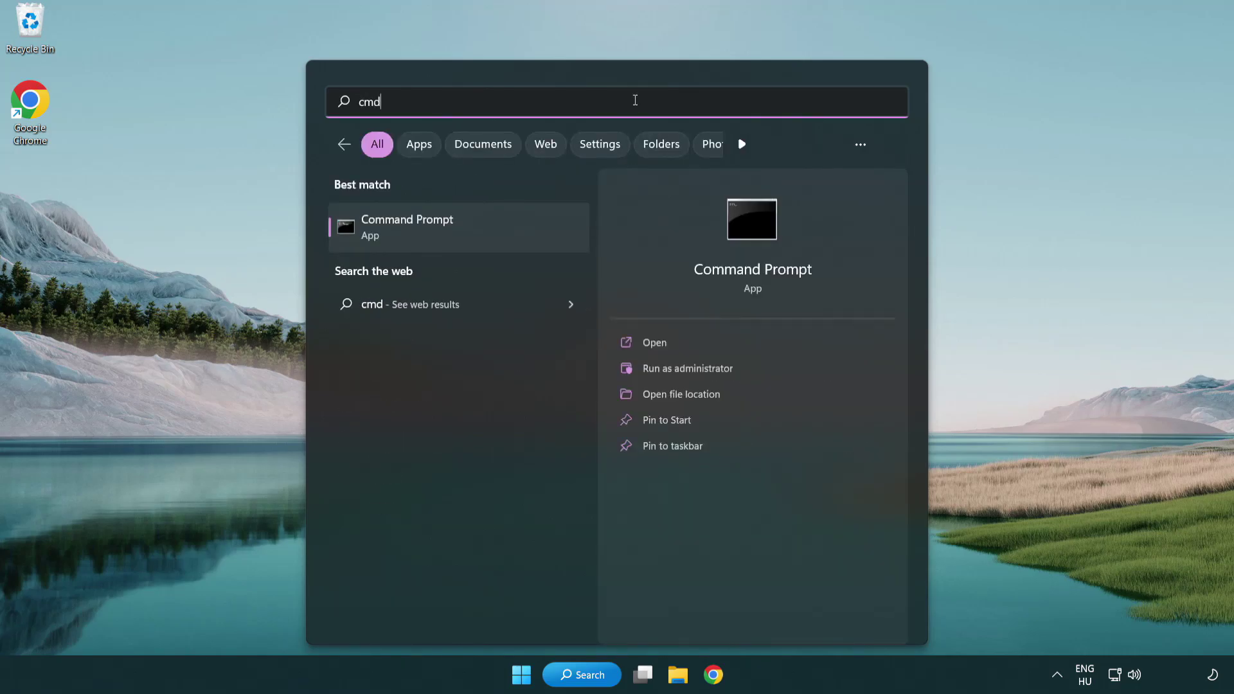
{"action": "right_click", "coordinate": [472, 230]}
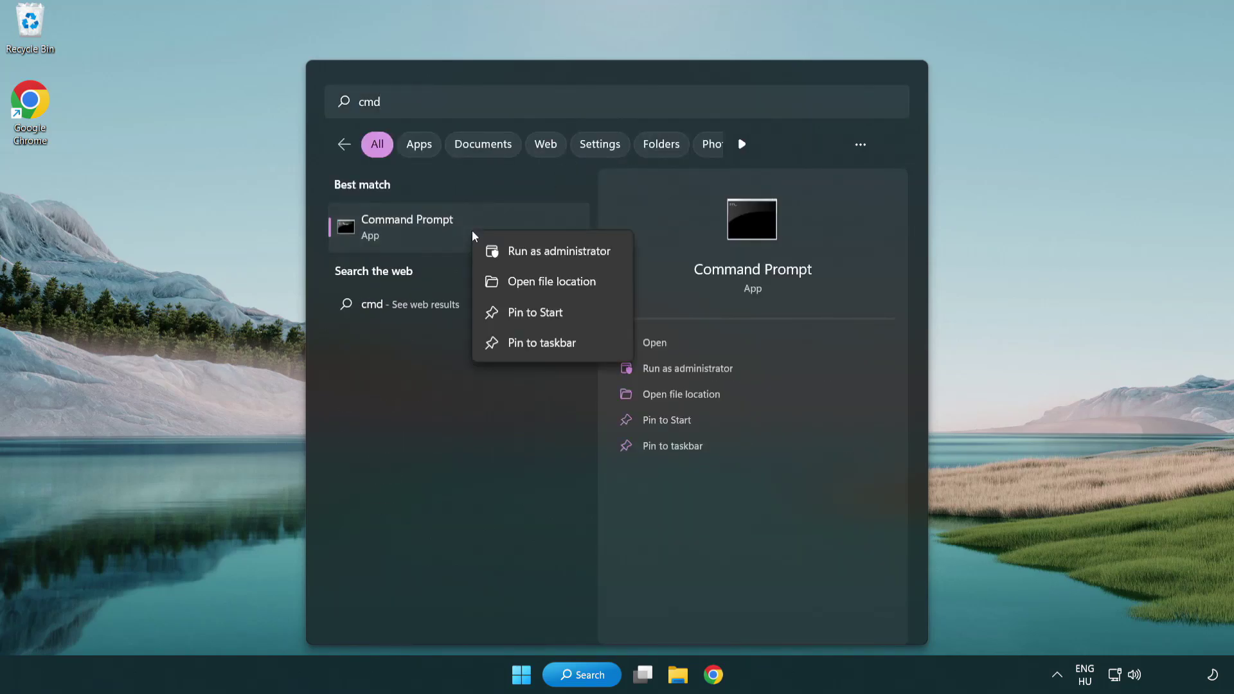
{"action": "left_click", "coordinate": [556, 254]}
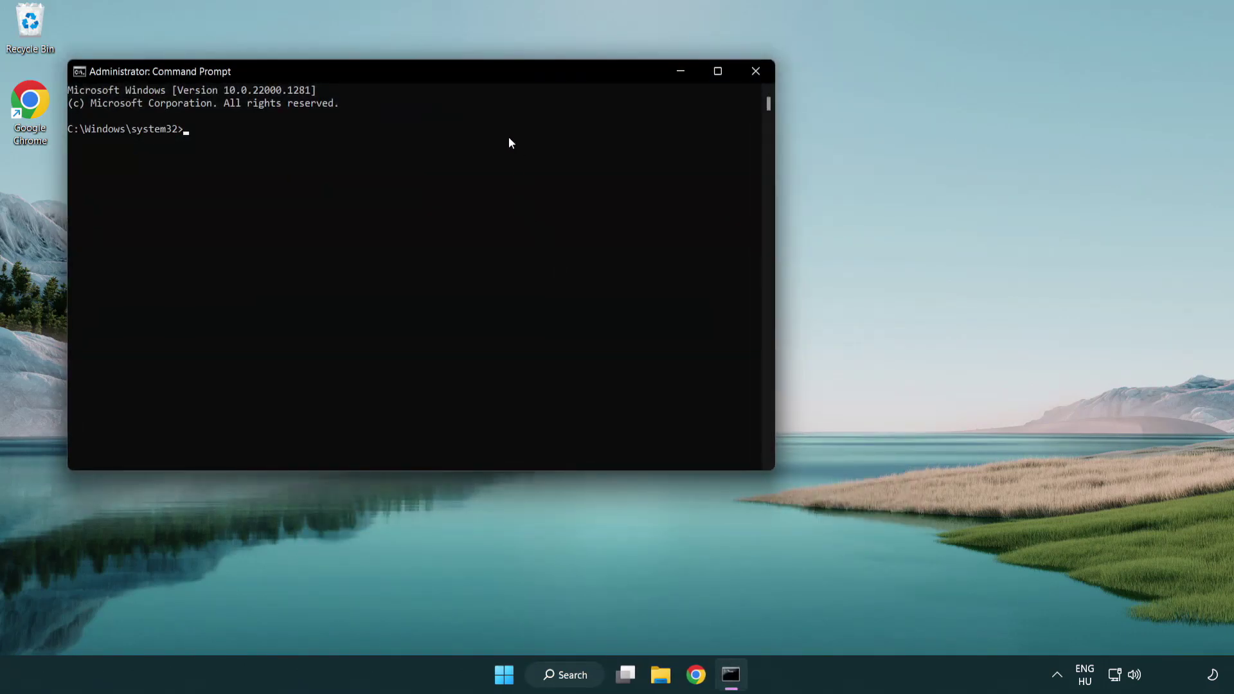
Step: Run 'sfc /scannow' in the administrator console and let verification reach 100%
{"action": "left_click_drag", "start_coordinate": [439, 71], "coordinate": [621, 126]}
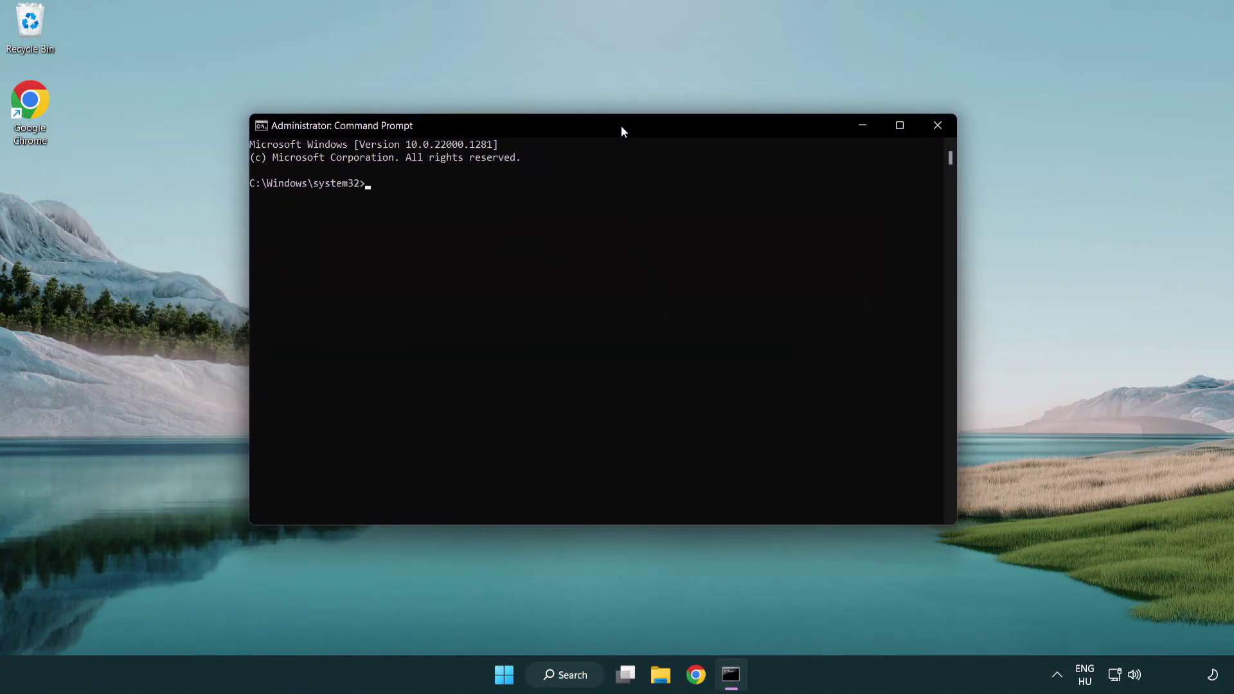
{"action": "type", "text": "sfc /sc"}
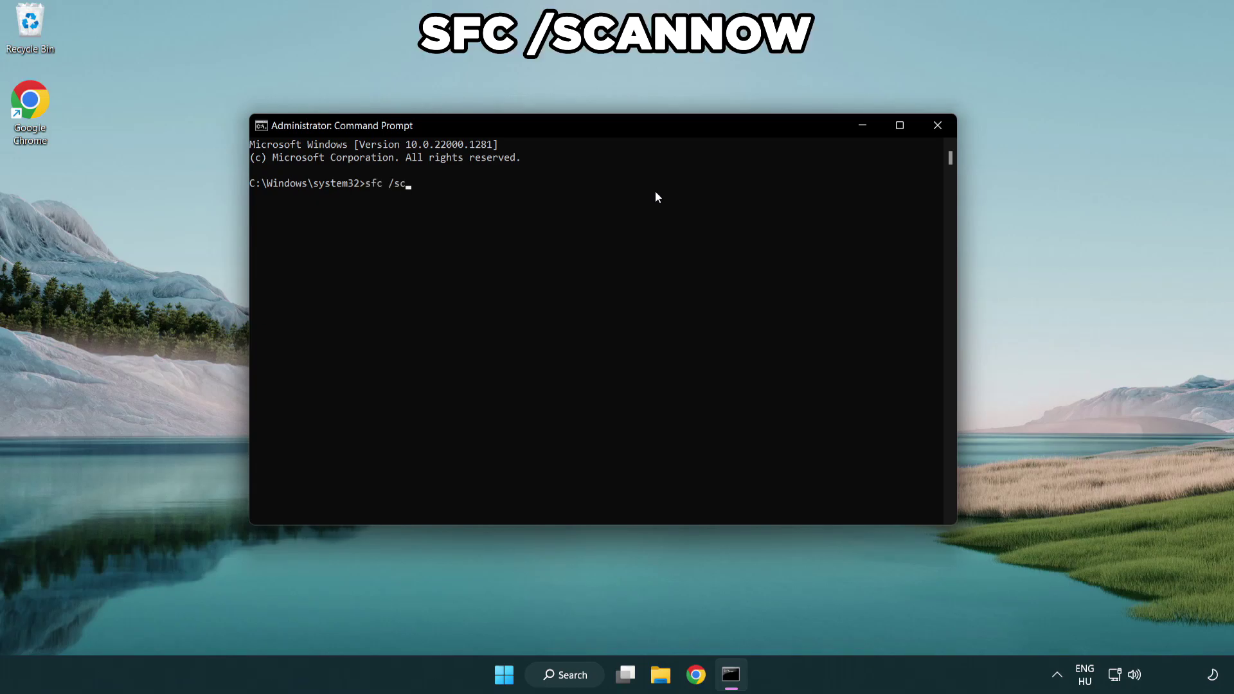
{"action": "type", "text": "annow"}
{"action": "key", "text": "Return"}
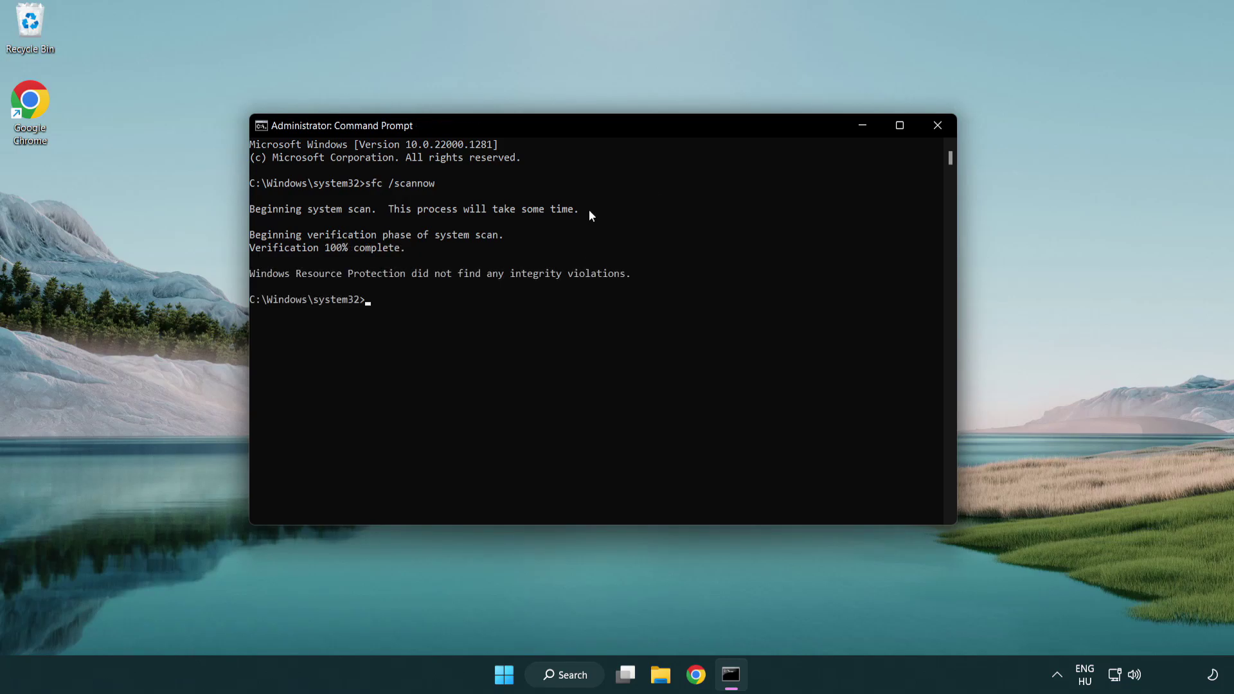
Step: Close Command Prompt and show the Start menu power options for restarting
{"action": "left_click", "coordinate": [938, 126]}
{"action": "left_click", "coordinate": [513, 683]}
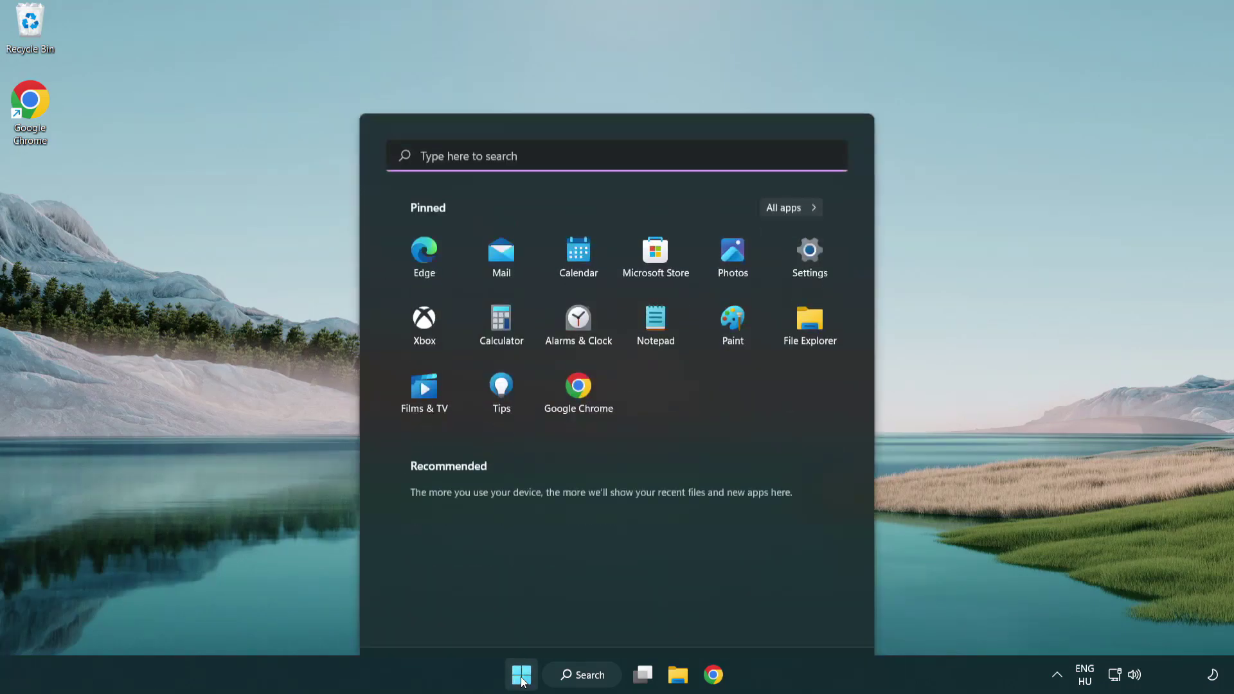
{"action": "left_click", "coordinate": [822, 618]}
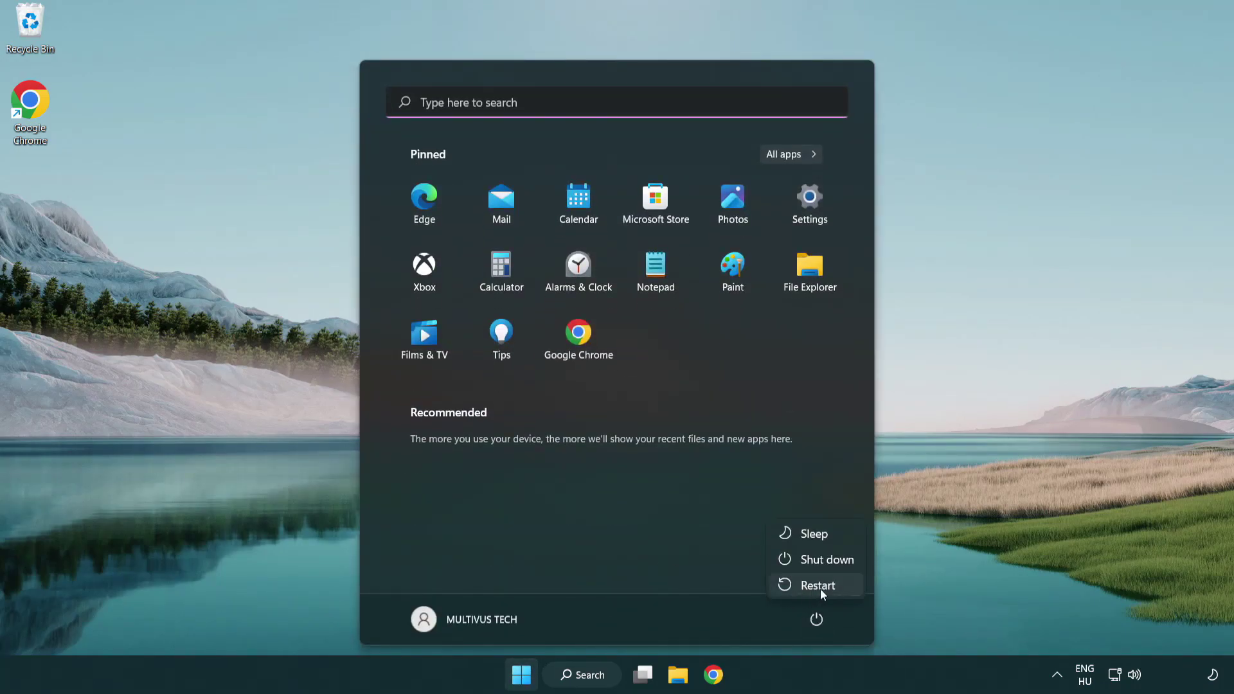